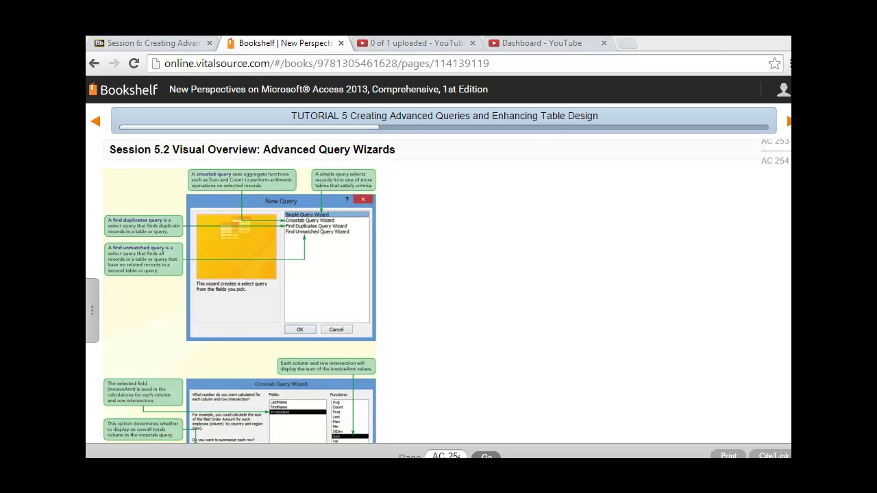
Step: Switch from the textbook to the Clinic database in Access and start the Crosstab Query Wizard
scroll(438, 295, "down", 10)
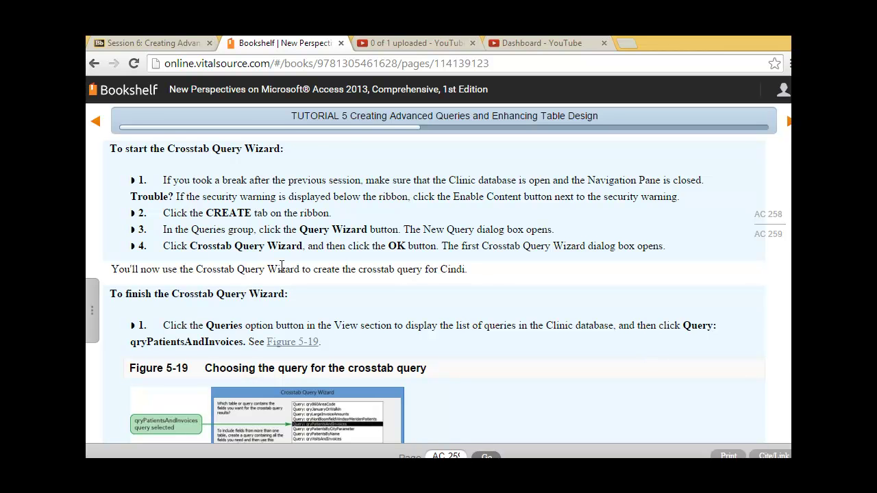
key("alt+Tab")
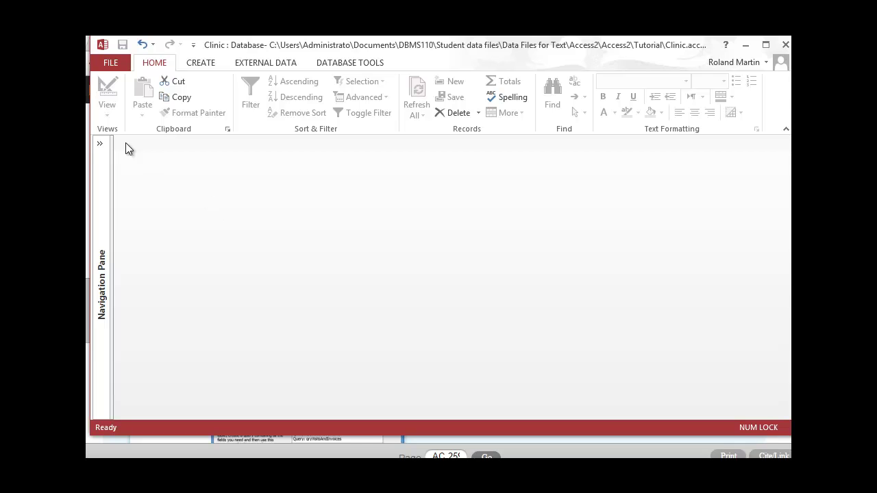
left_click(212, 65)
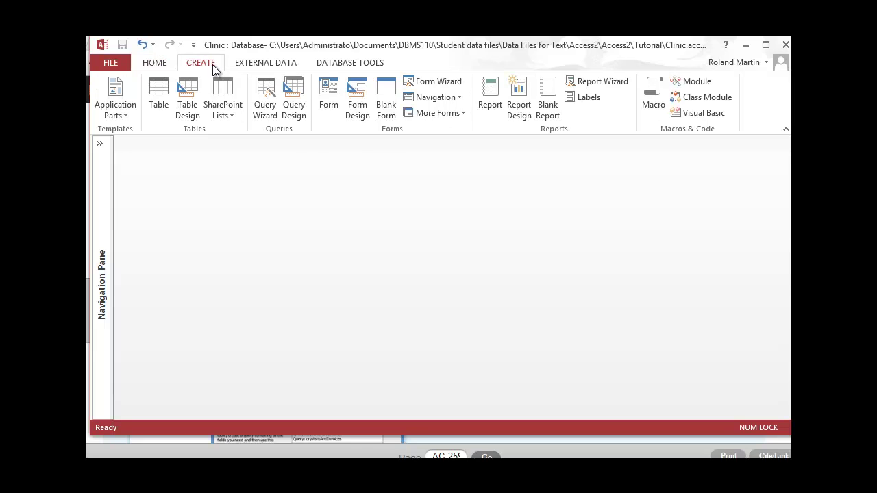
left_click(268, 108)
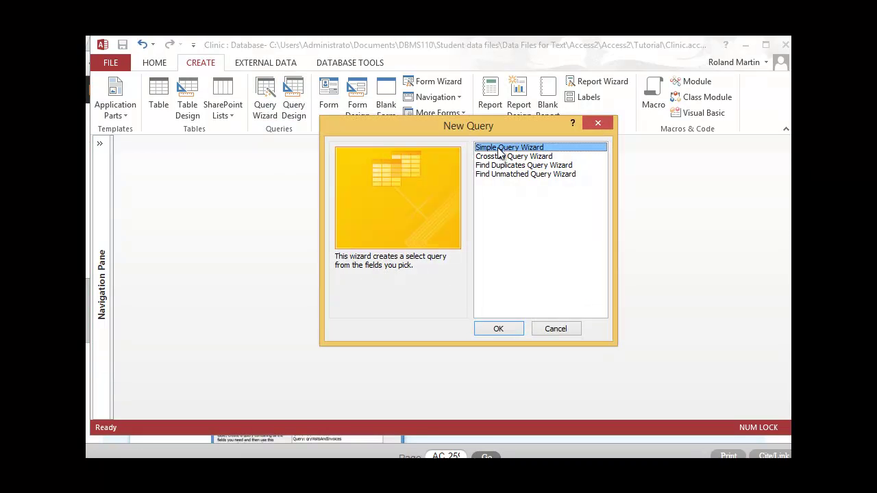
left_click(517, 159)
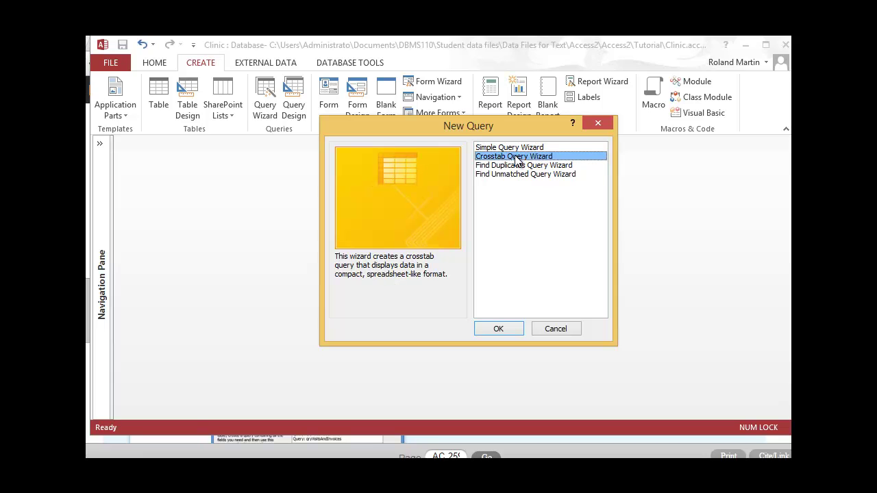
left_click(509, 330)
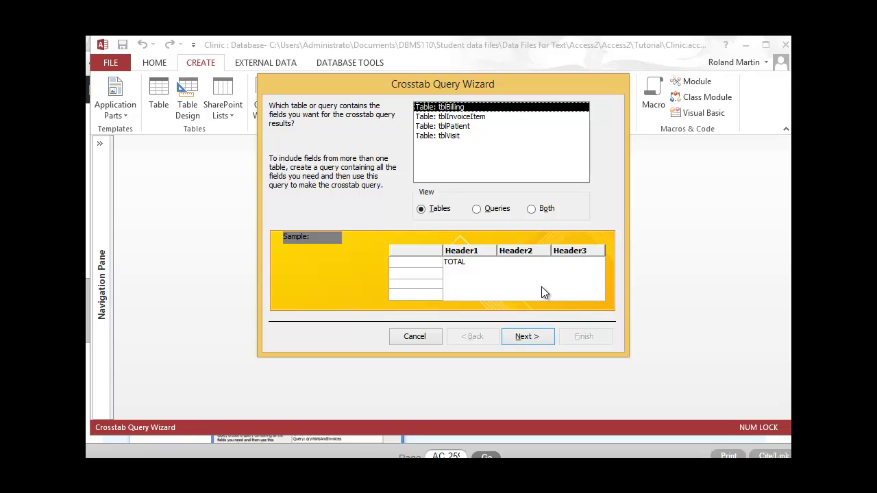
Step: Base the crosstab query on the existing query qryPatientsAndInvoices
left_click(478, 209)
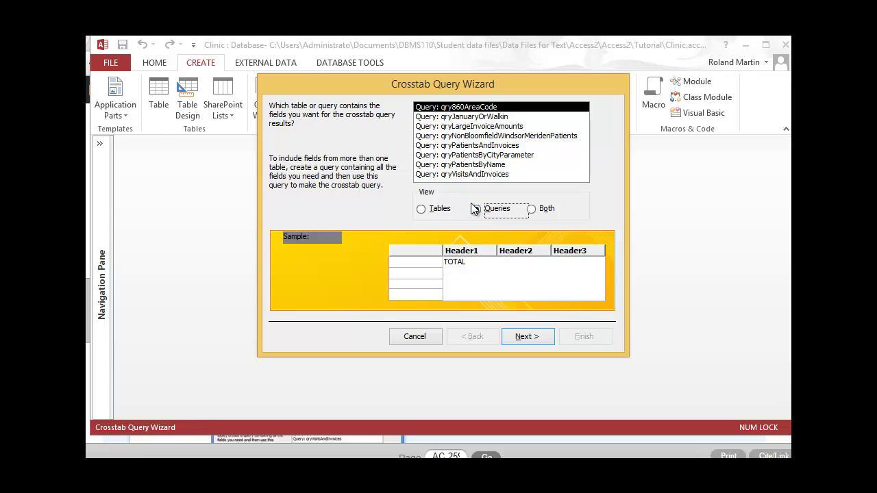
left_click(506, 147)
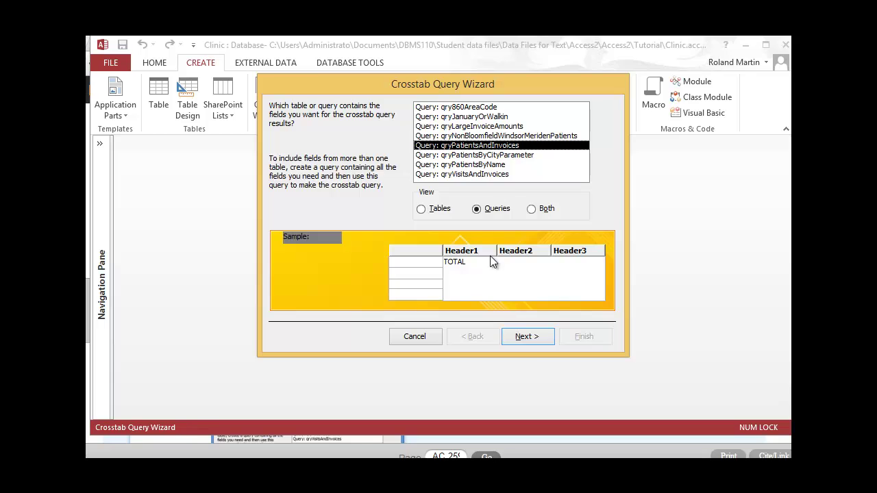
left_click(531, 339)
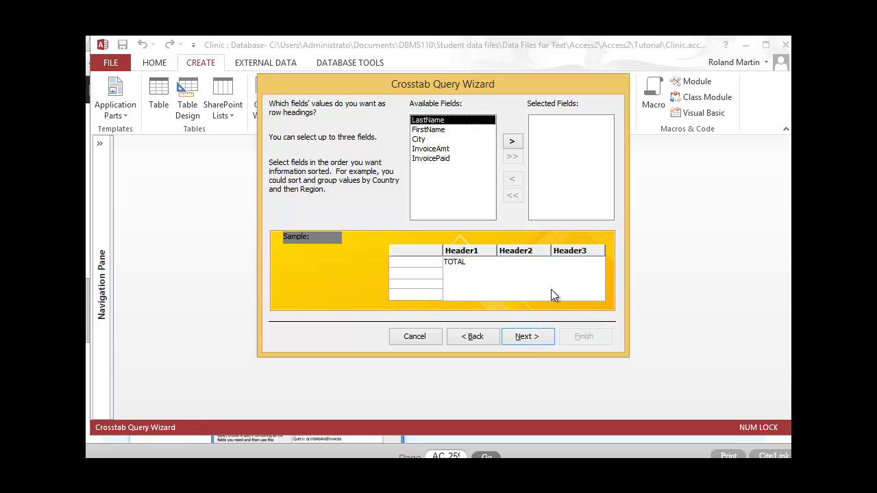
Step: Use the City field for the crosstab's row headings and InvoicePaid for its column headings
left_click(432, 140)
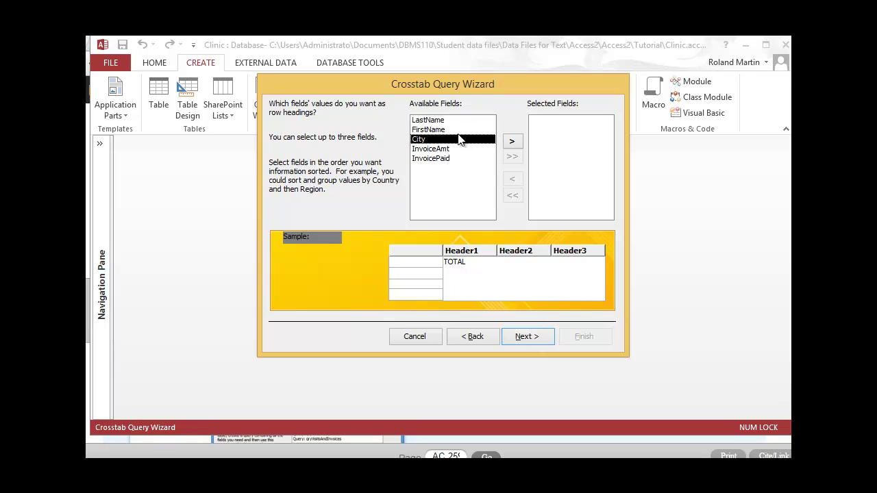
left_click(513, 143)
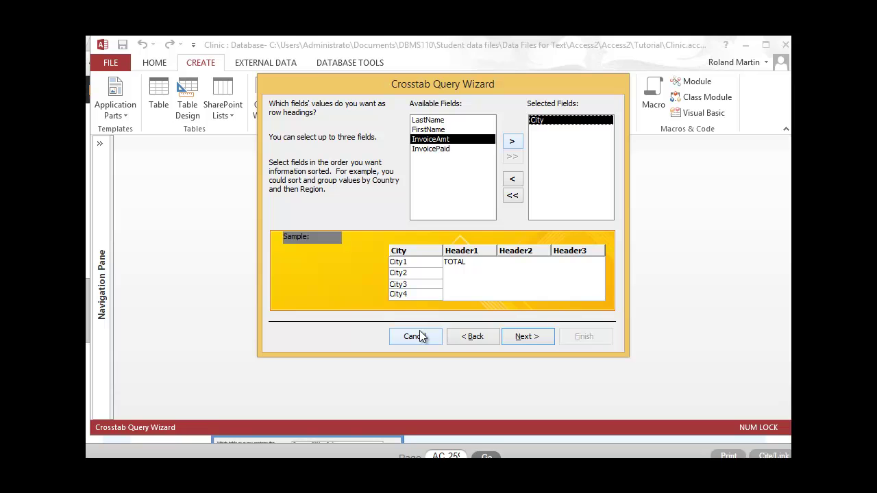
left_click(439, 150)
key("Return")
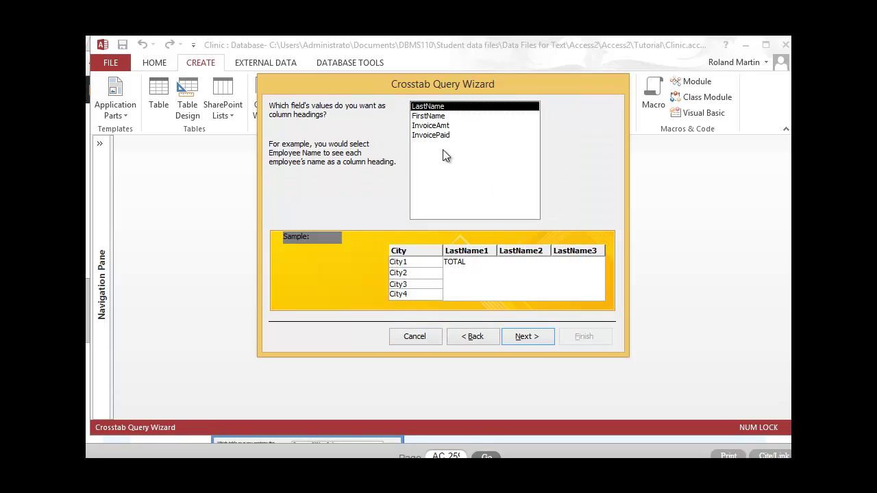
left_click(443, 136)
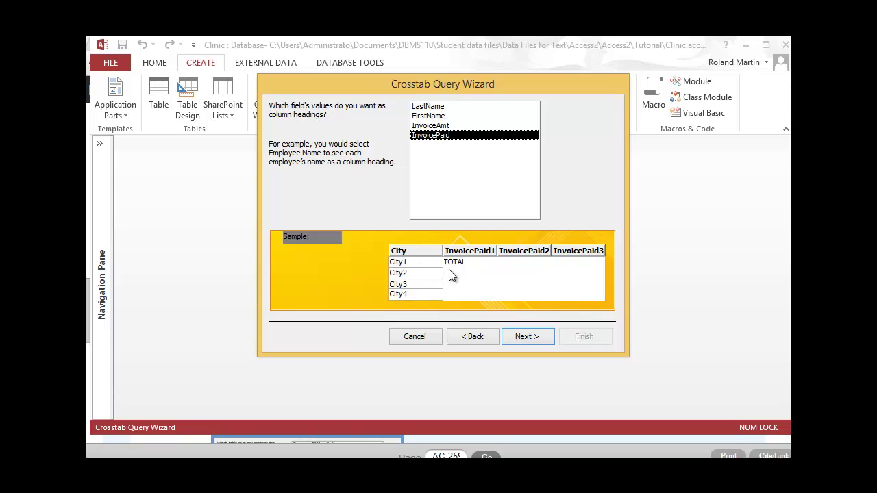
left_click(532, 334)
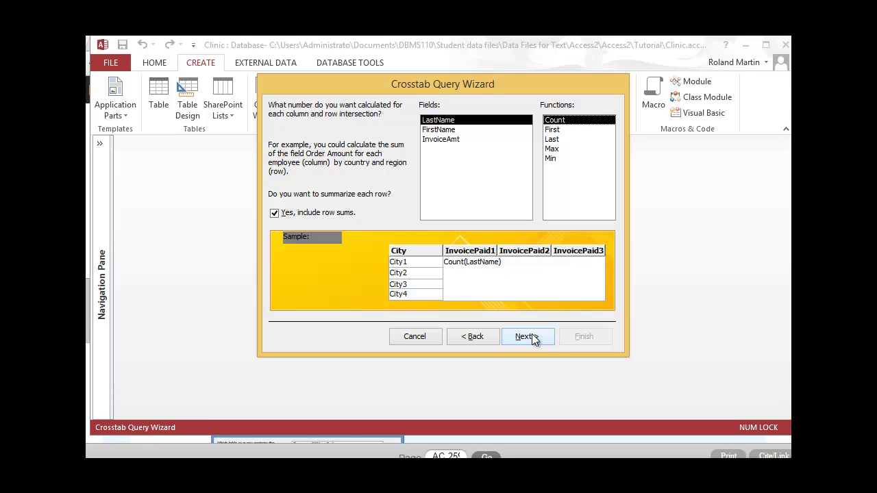
Step: Calculate the Sum of InvoiceAmt for each row and column intersection, keeping row sums included
left_click(435, 140)
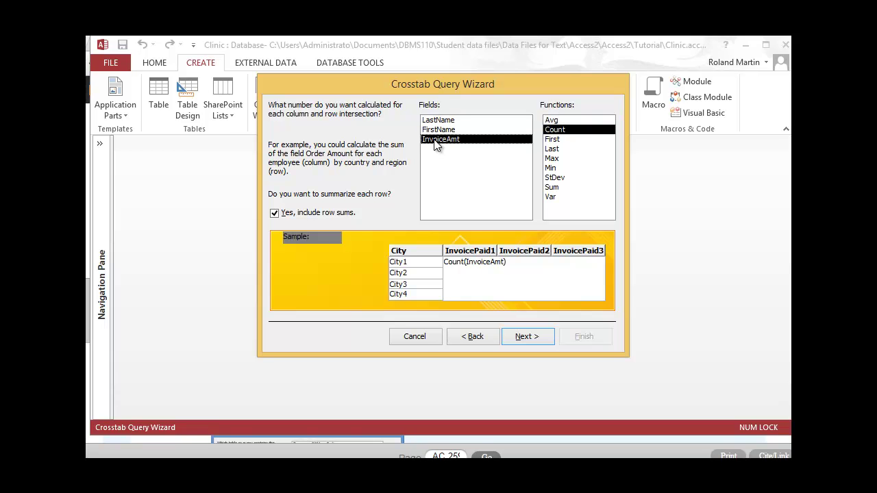
left_click(554, 187)
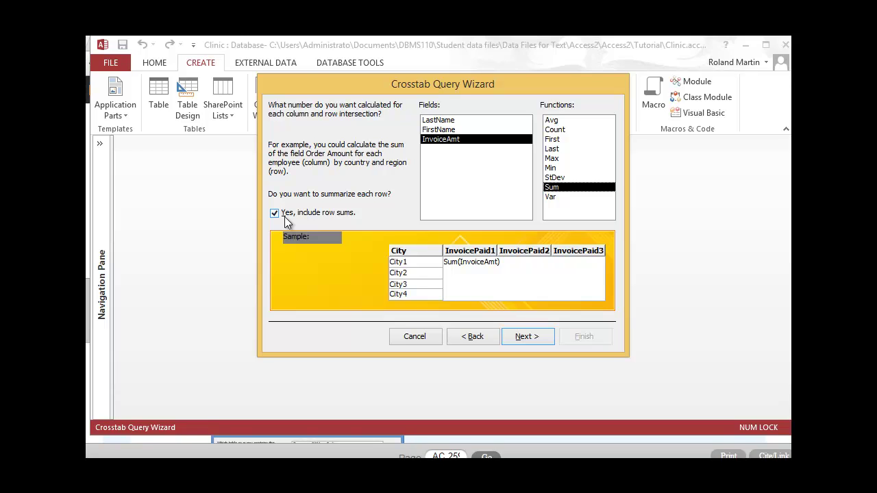
left_click(540, 340)
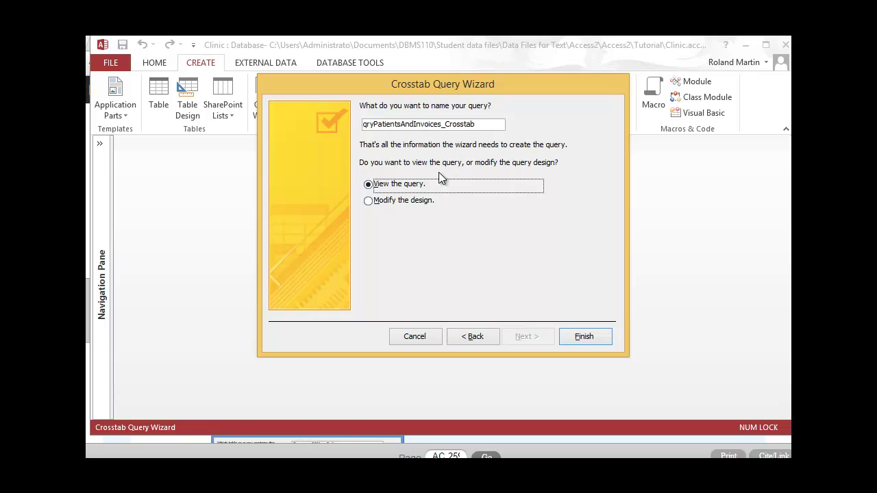
Step: Finish the query as qryPatientsAndInvoicesCrosstab and fit the Total Of InvoiceAmt and City columns to their contents
left_click(445, 124)
key("BackSpace")
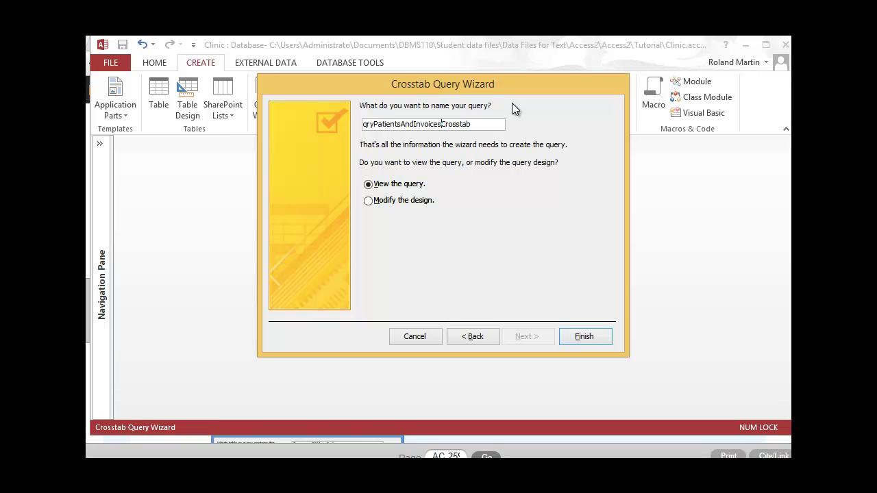
left_click(584, 336)
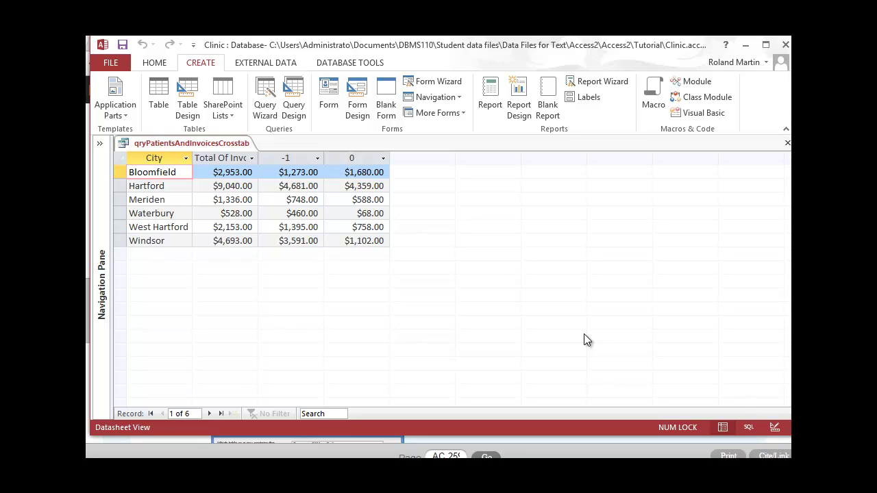
double_click(258, 159)
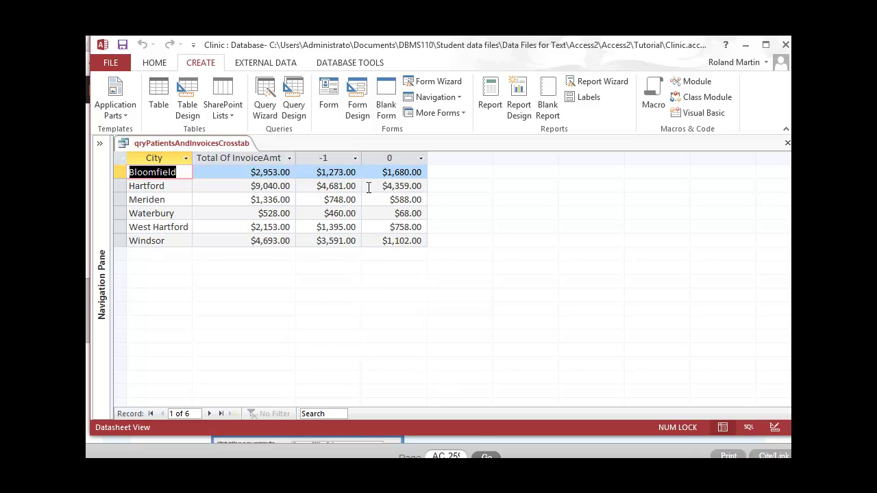
double_click(193, 158)
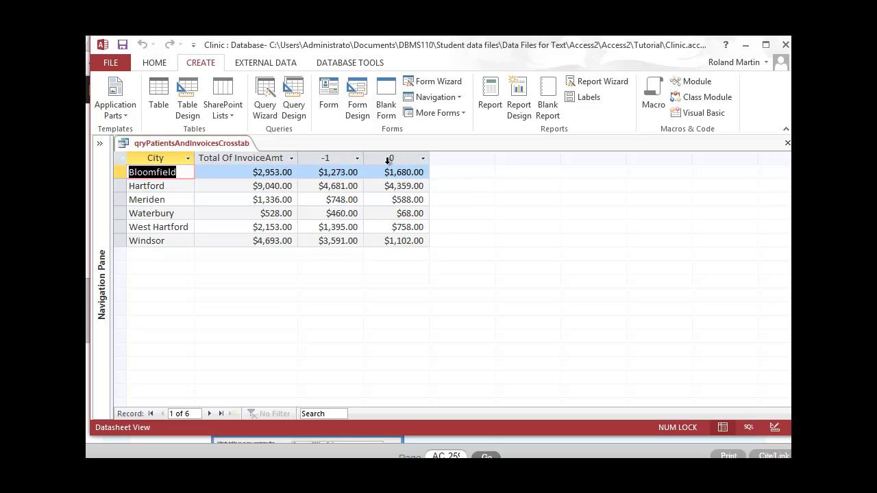
Step: Consult the textbook's instructions on changing crosstab column headings, and switch the query in Access to Design view
key("alt+Tab")
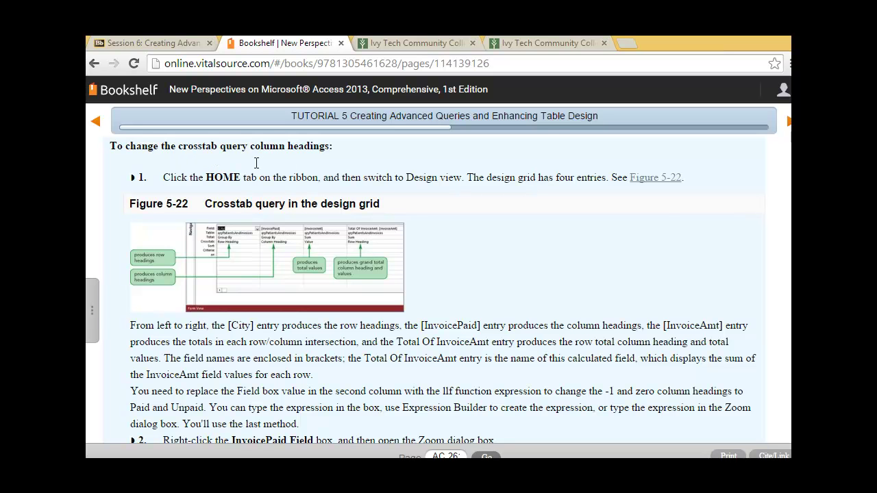
scroll(677, 260, "down", 4)
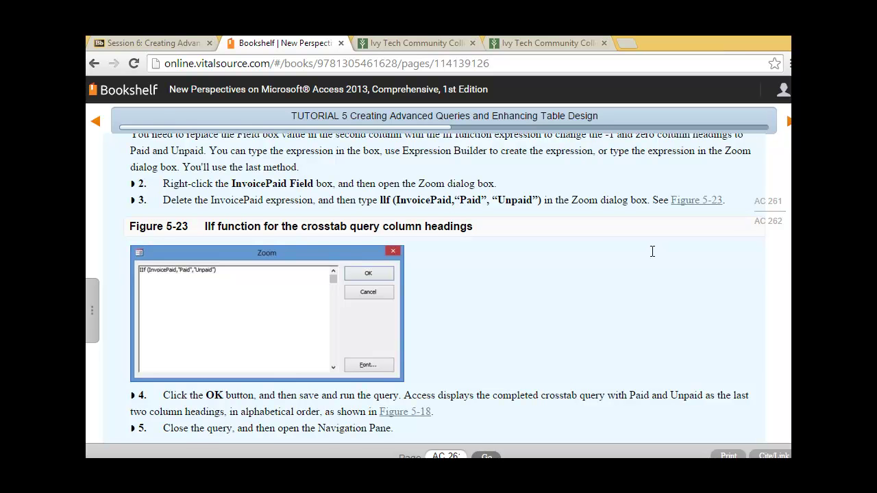
scroll(651, 251, "up", 3)
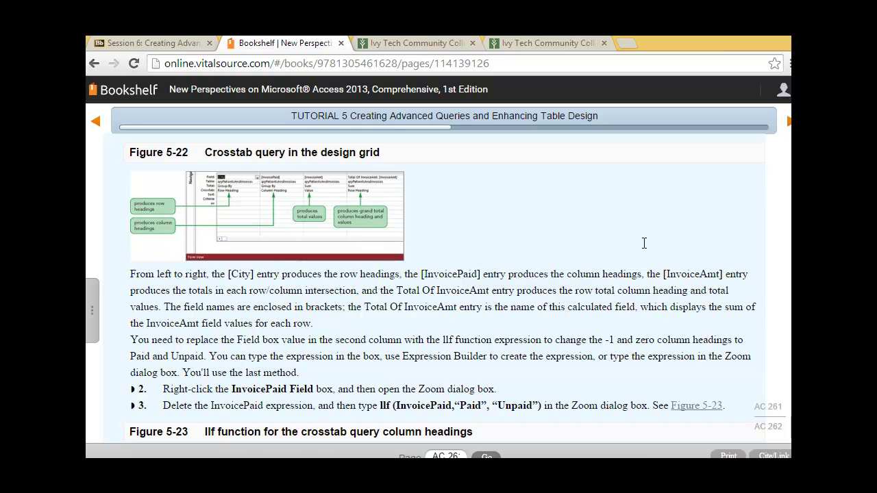
scroll(644, 243, "up", 1)
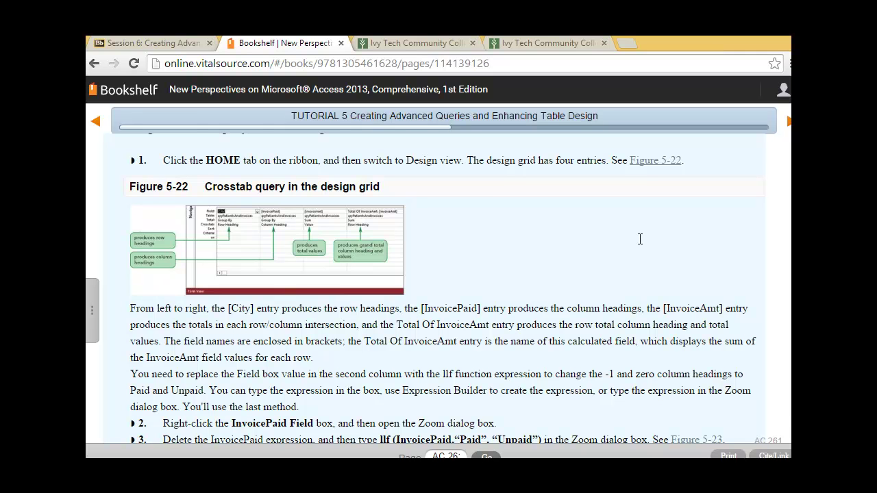
key("alt+Tab")
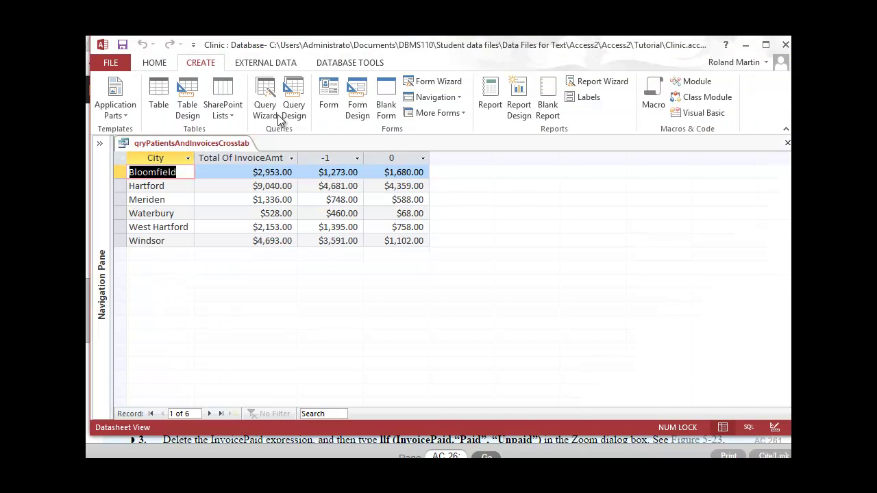
left_click(154, 63)
left_click(108, 110)
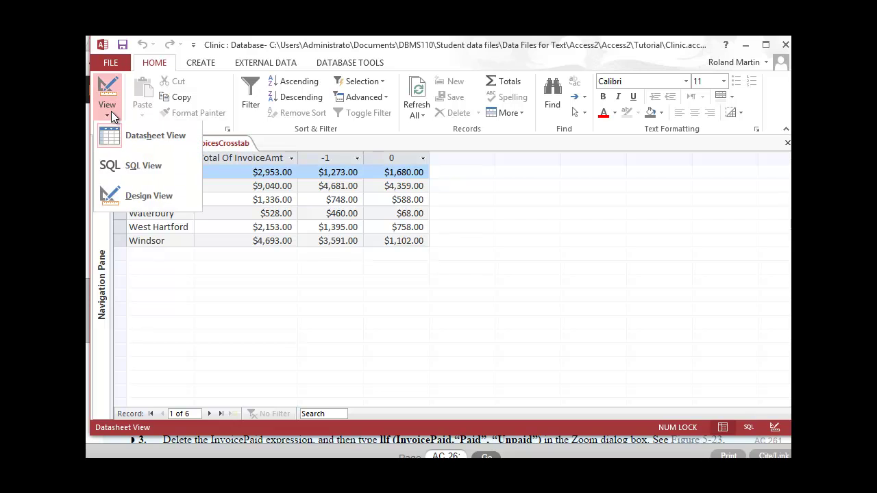
left_click(142, 198)
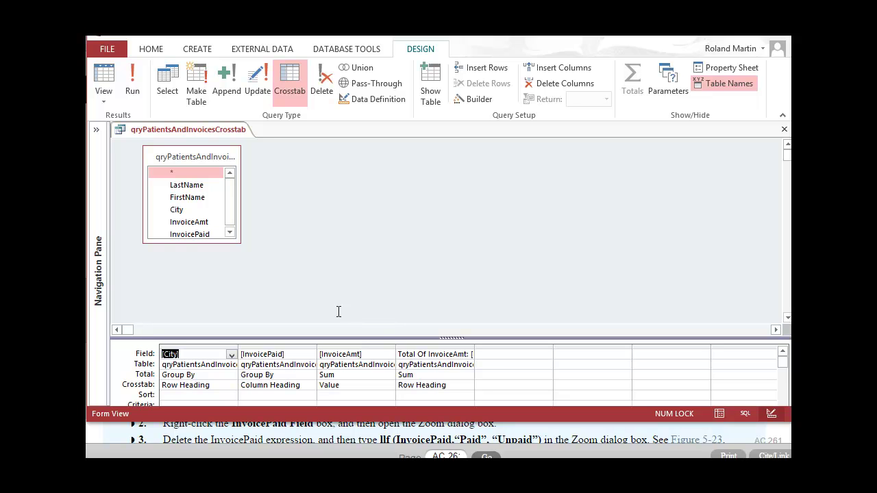
Step: Replace the InvoicePaid field expression in the Zoom dialog with IIf([InvoicePaid],"Paid","Unpaid")
right_click(299, 353)
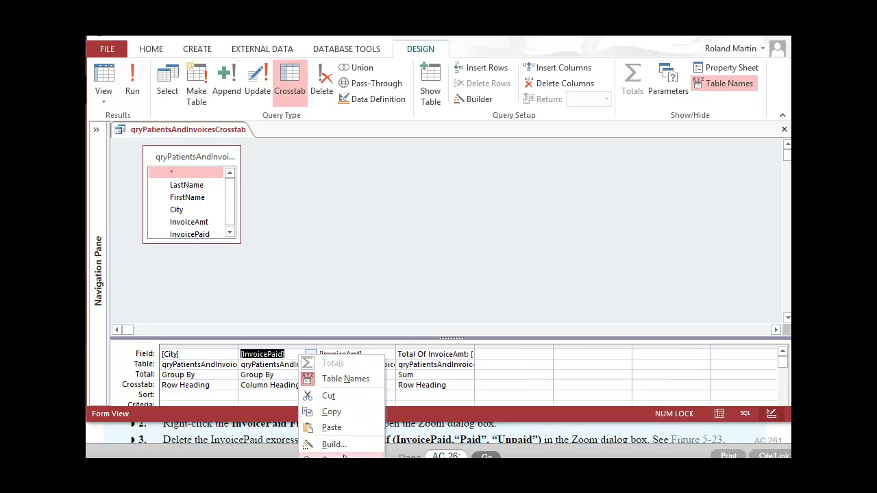
left_click(344, 457)
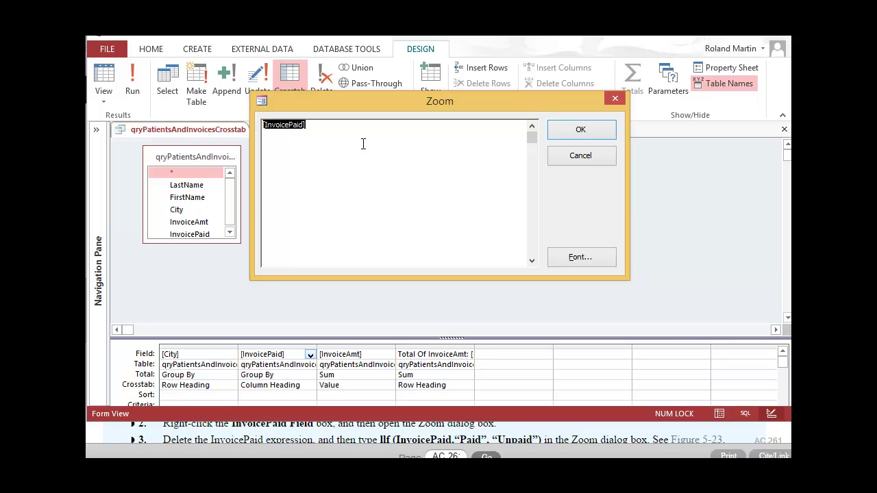
type("Expr1: IIf([InvoicePaid],\"Paid\",\"Unpaid\")")
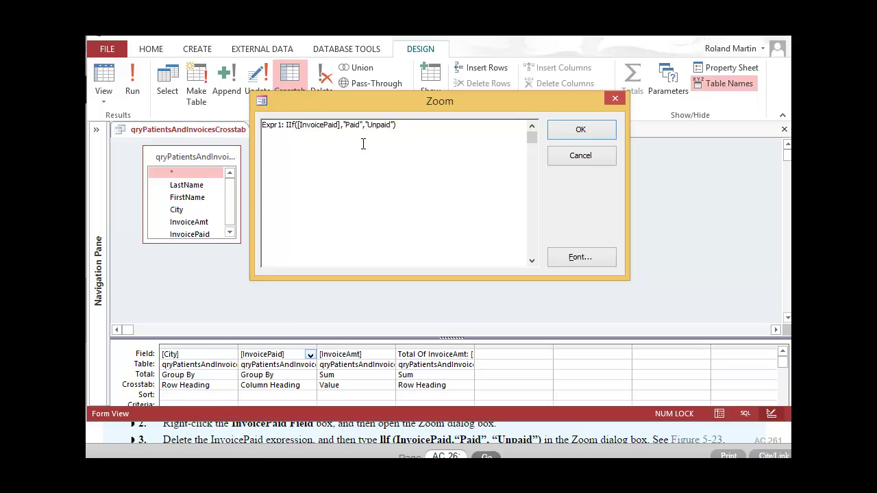
key("BackSpace")
key("BackSpace")
key("BackSpace")
key("BackSpace")
key("BackSpace")
key("BackSpace")
key("BackSpace")
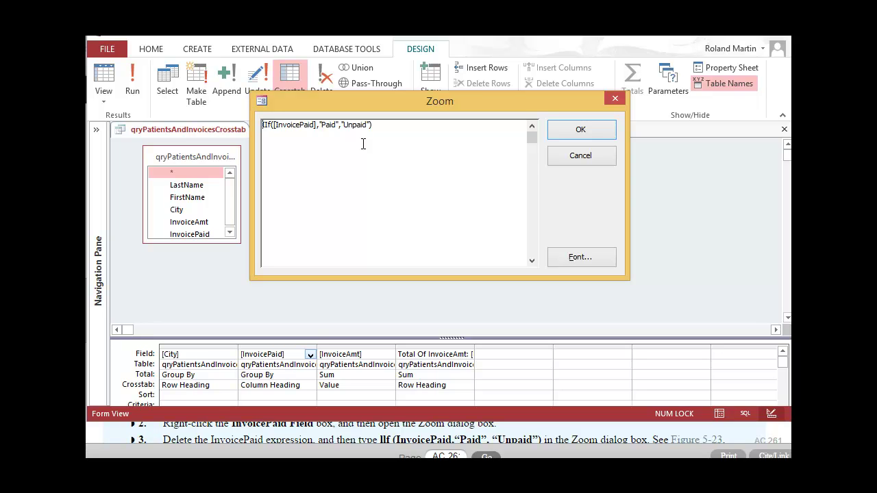
left_click(572, 130)
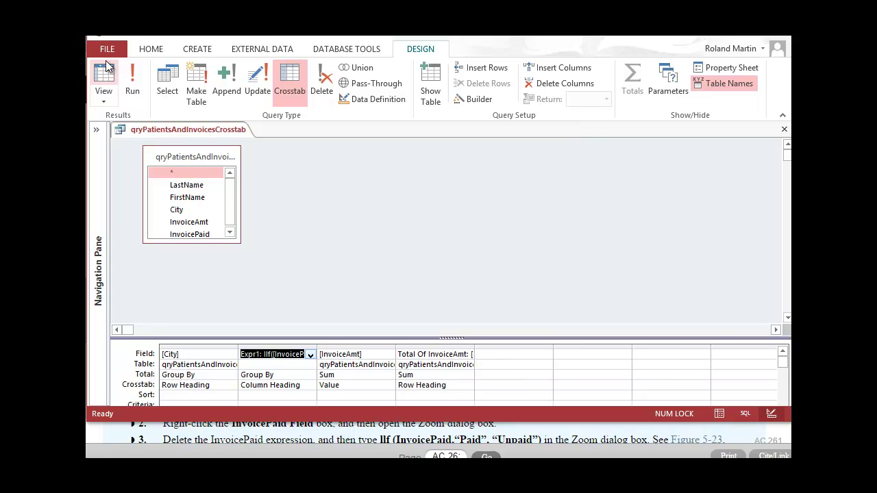
Step: Save the modified crosstab query and run it
left_click(122, 35)
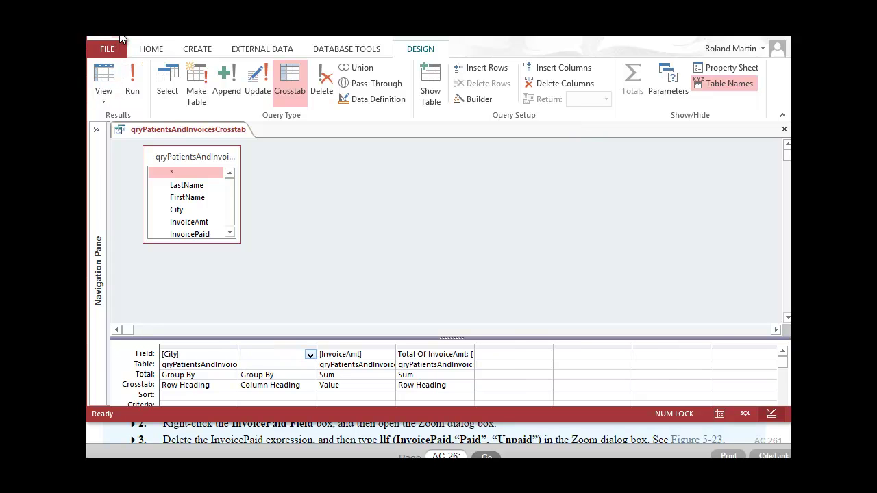
left_click(136, 84)
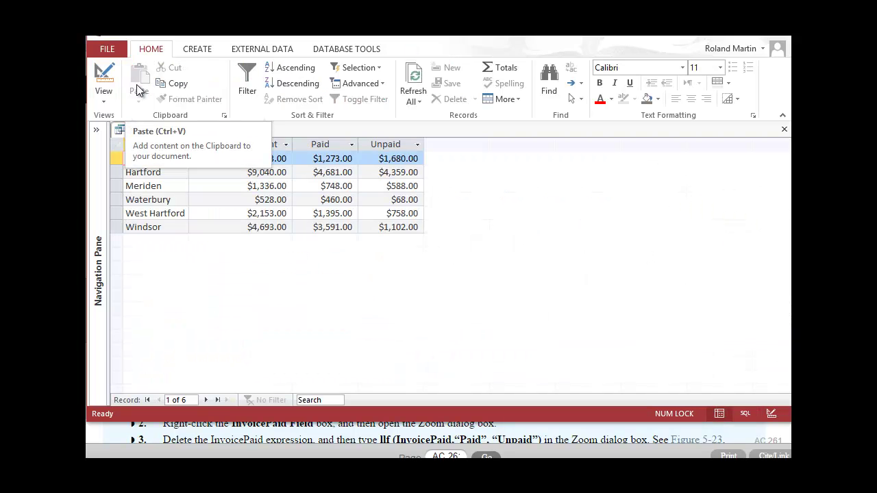
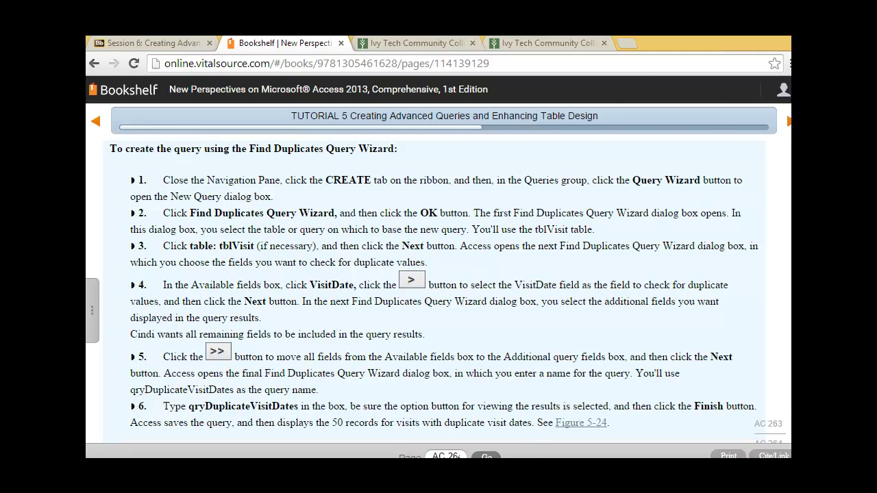
Step: Switch to Access and start a Find Duplicates query based on the tblVisit table
key("alt+Tab")
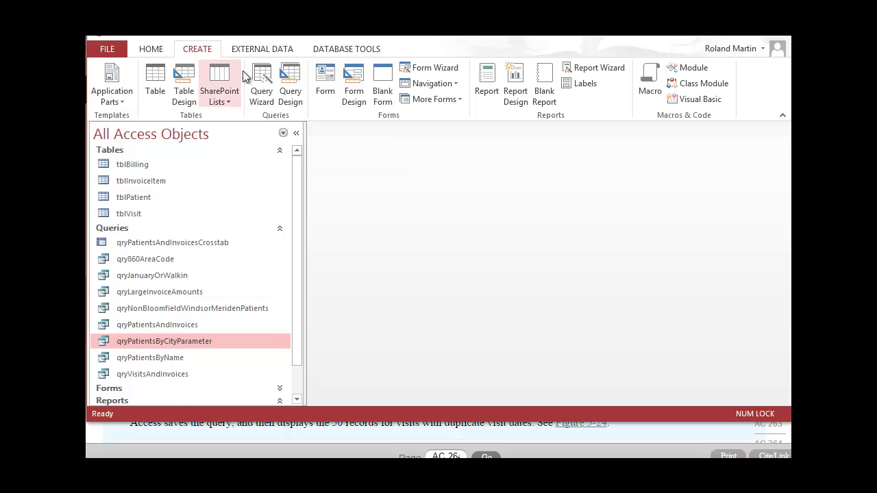
left_click(265, 95)
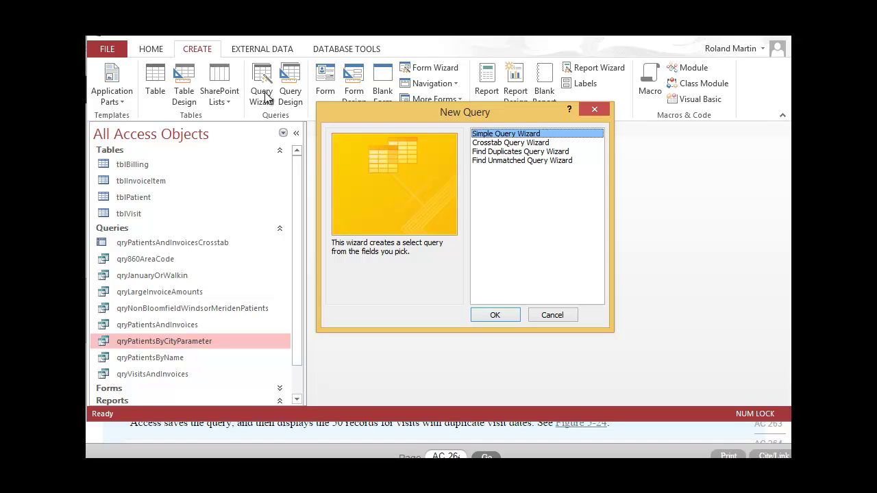
left_click(489, 155)
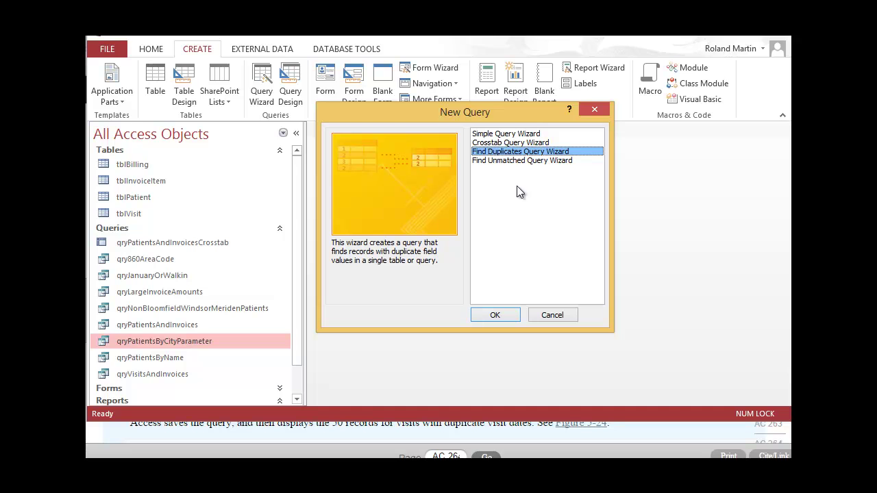
left_click(494, 315)
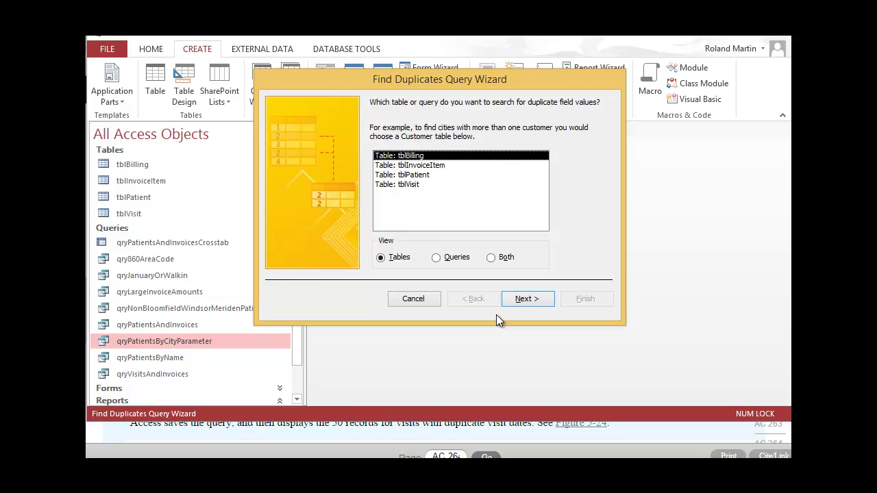
left_click(413, 185)
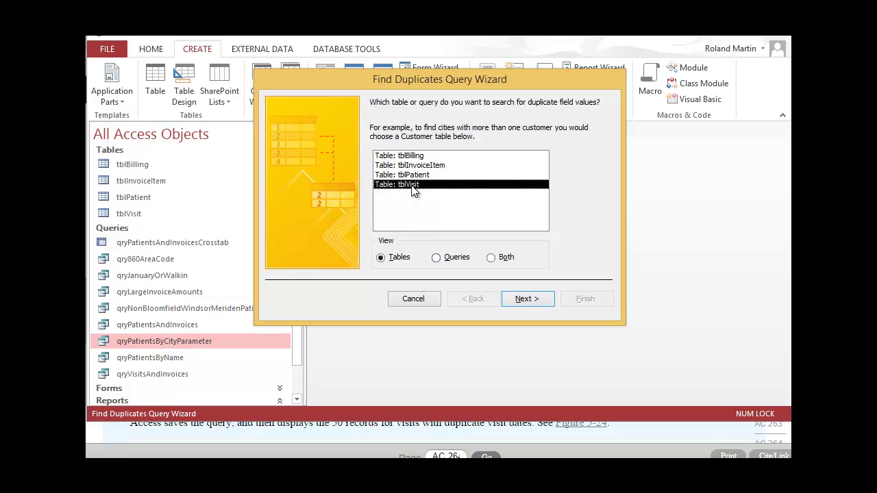
left_click(527, 298)
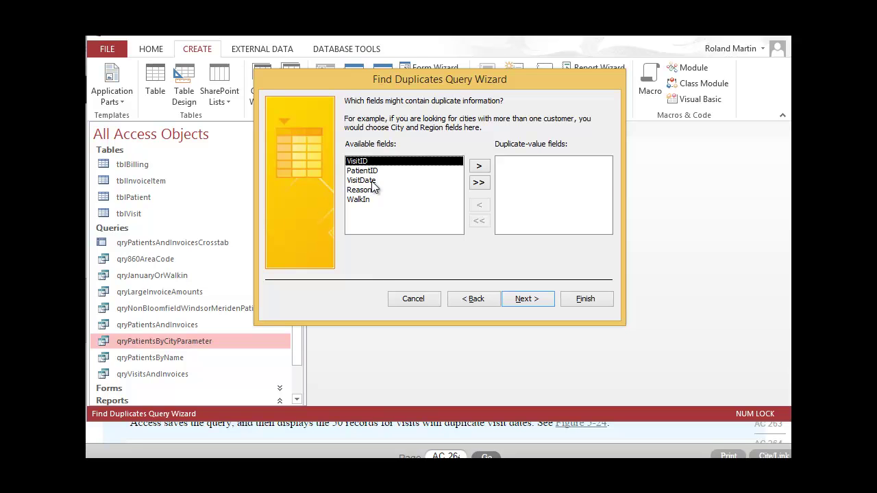
Step: Choose VisitDate as the duplicate-value field and include all remaining tblVisit fields as additional query fields
left_click(377, 180)
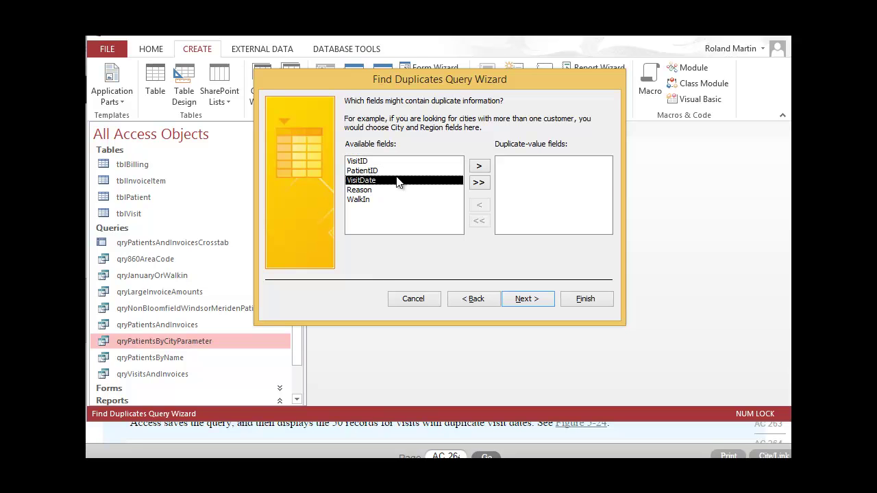
left_click(479, 168)
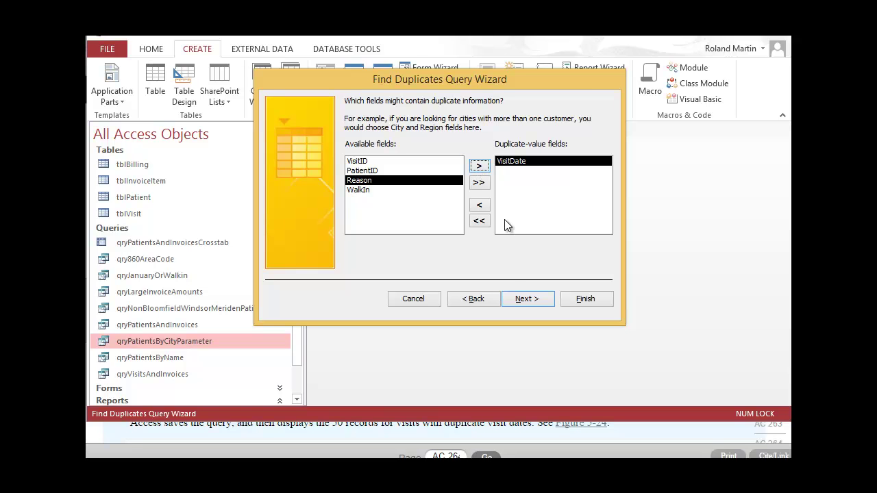
left_click(531, 300)
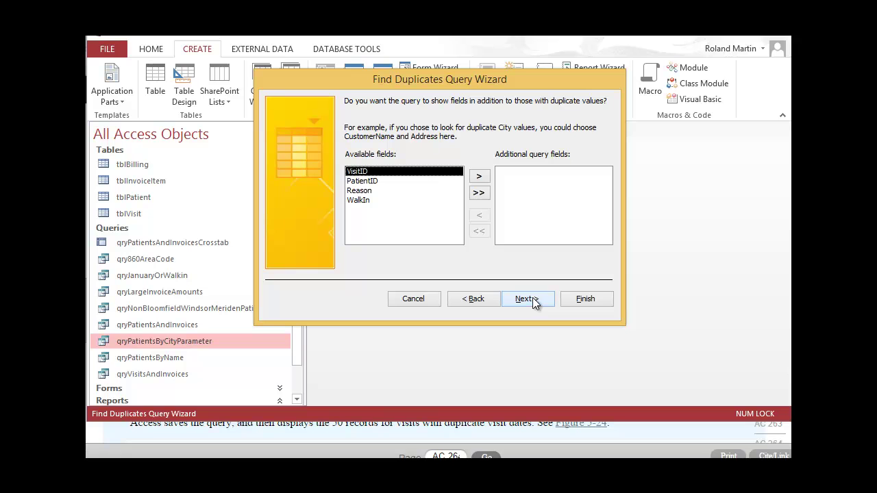
left_click(478, 195)
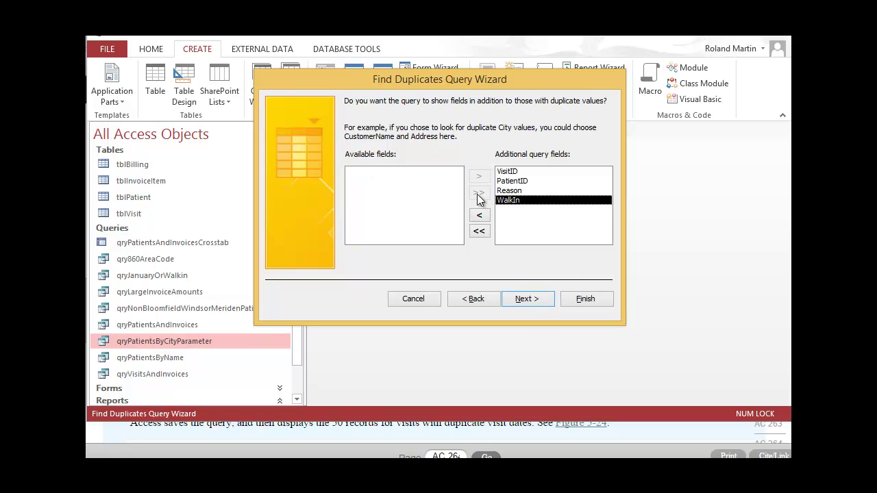
left_click(534, 299)
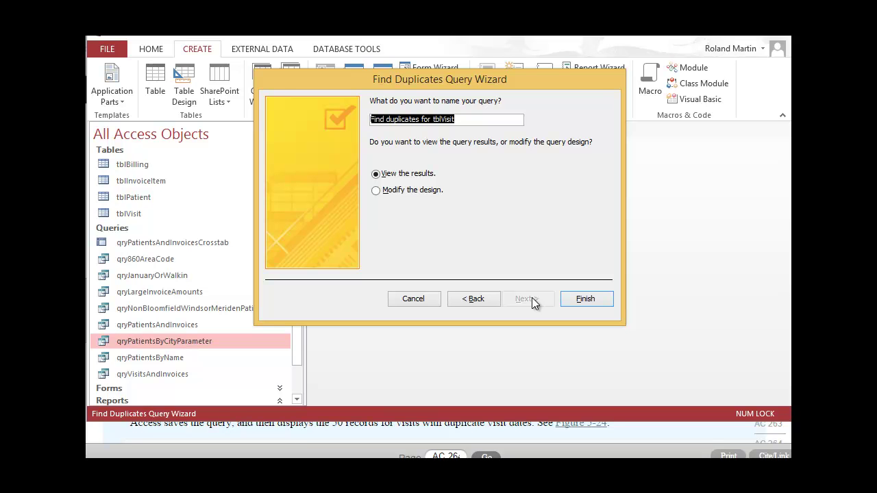
Step: Name the query qryDuplicateVisitDates, finish it to view the results, and close the resulting datasheet
type("qryDuplicateVisitDates")
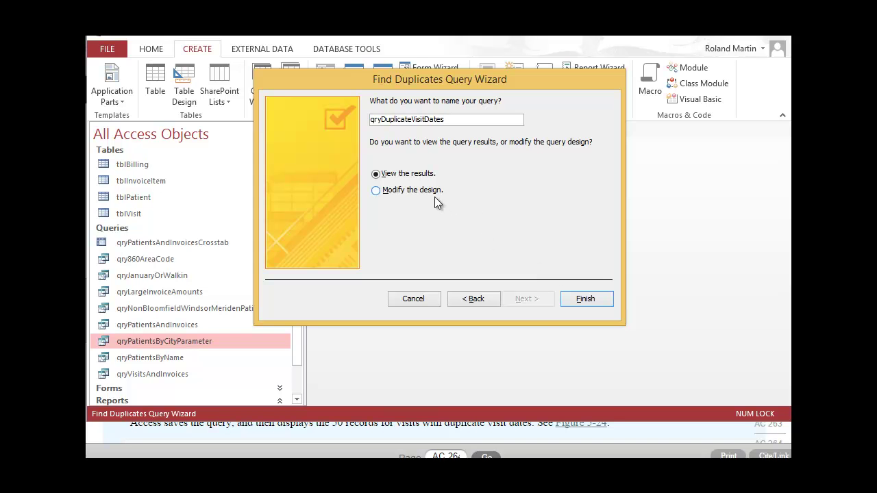
left_click(591, 301)
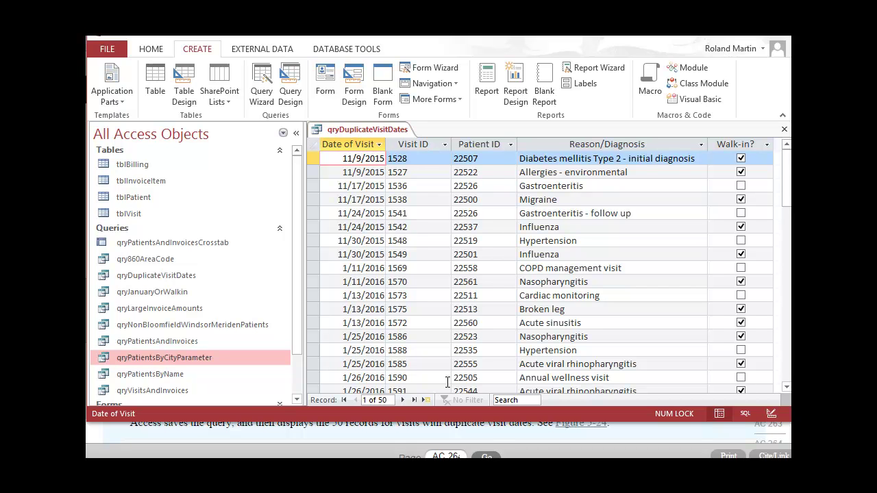
left_click(786, 129)
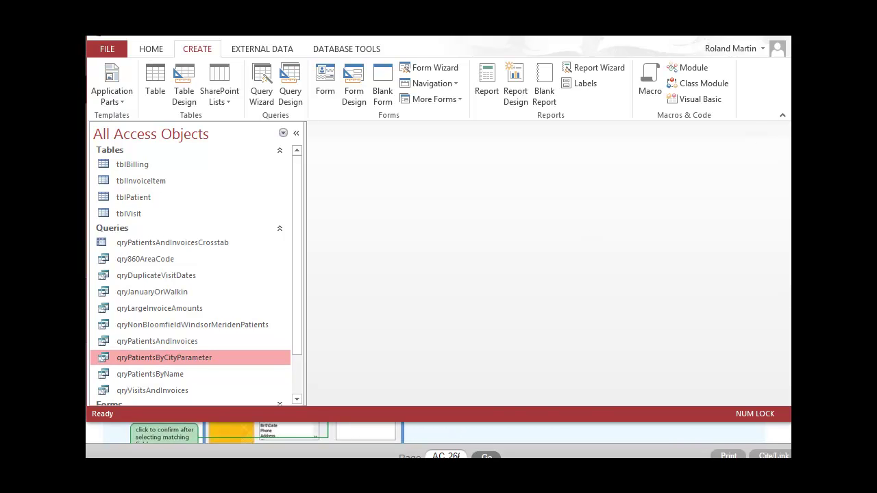
Step: Switch to the Bookshelf textbook and read the instructions for creating a query with the Find Unmatched Query Wizard
key("alt+Tab")
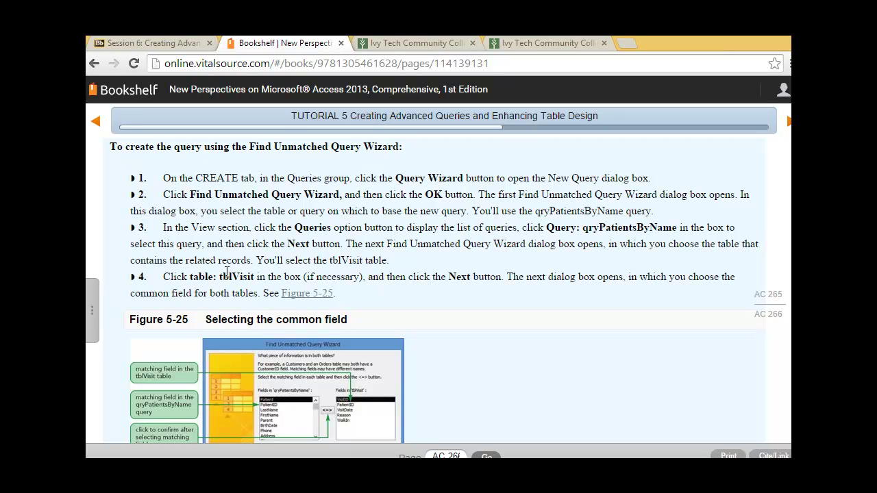
scroll(511, 351, "down", 1)
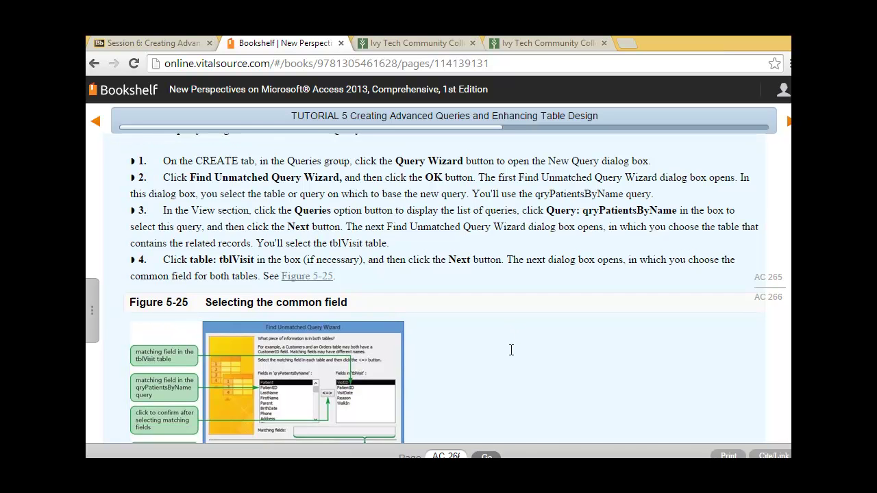
scroll(511, 351, "down", 3)
scroll(505, 346, "up", 3)
scroll(504, 345, "down", 3)
scroll(502, 346, "up", 3)
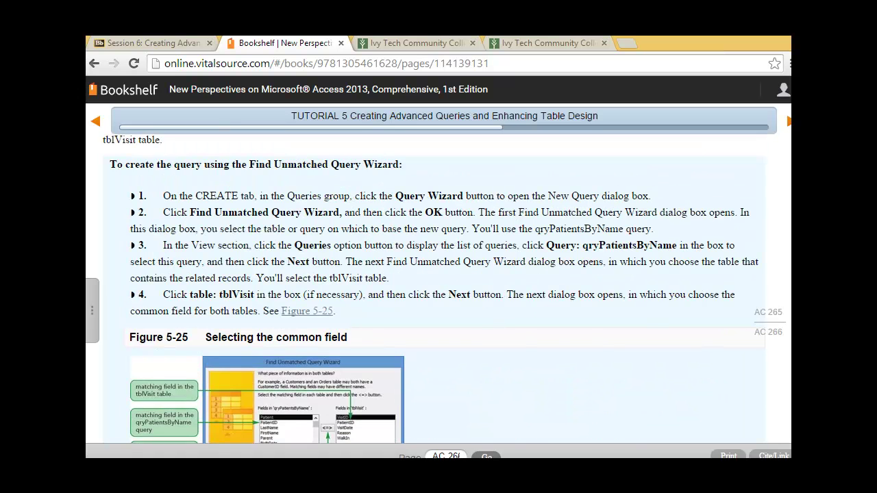
scroll(447, 289, "down", 3)
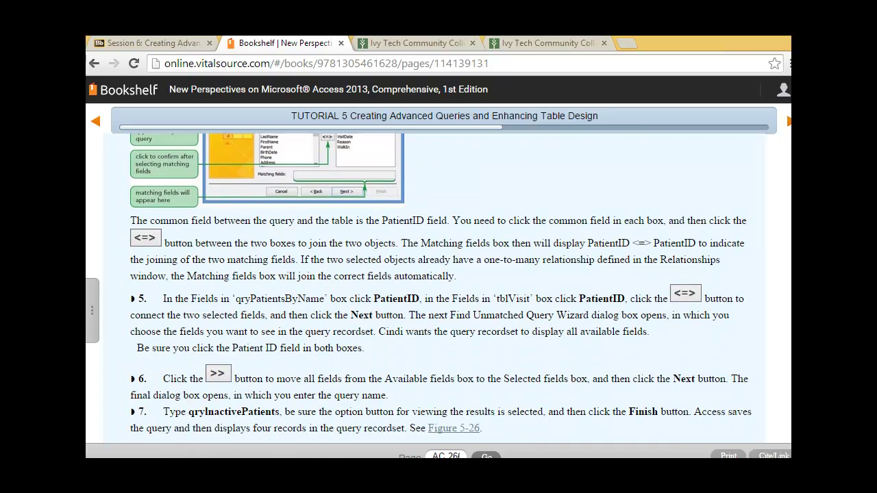
scroll(336, 291, "up", 3)
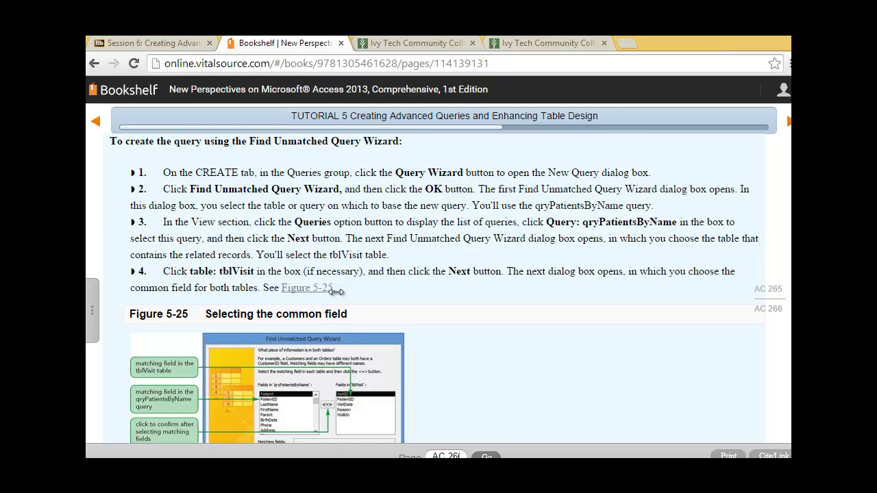
Step: Return to Access and start a Find Unmatched query on qryPatientsByName, with tblVisit as the table containing the related records
key("alt+Tab")
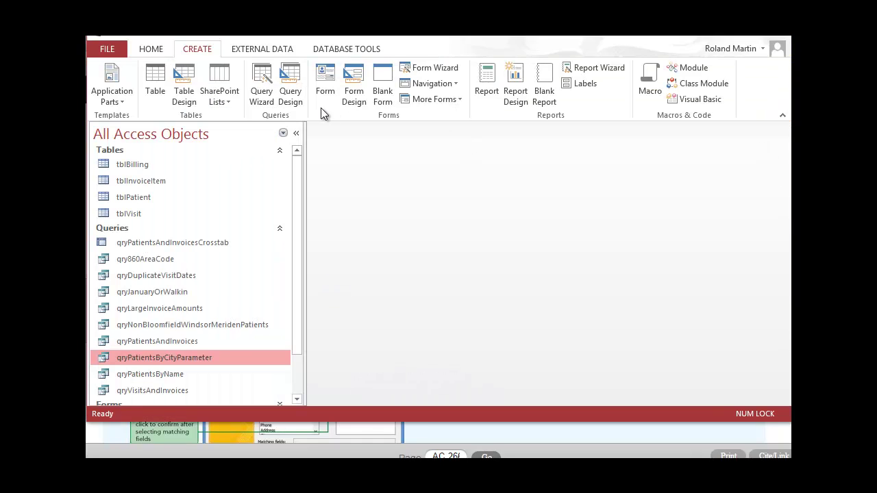
left_click(271, 103)
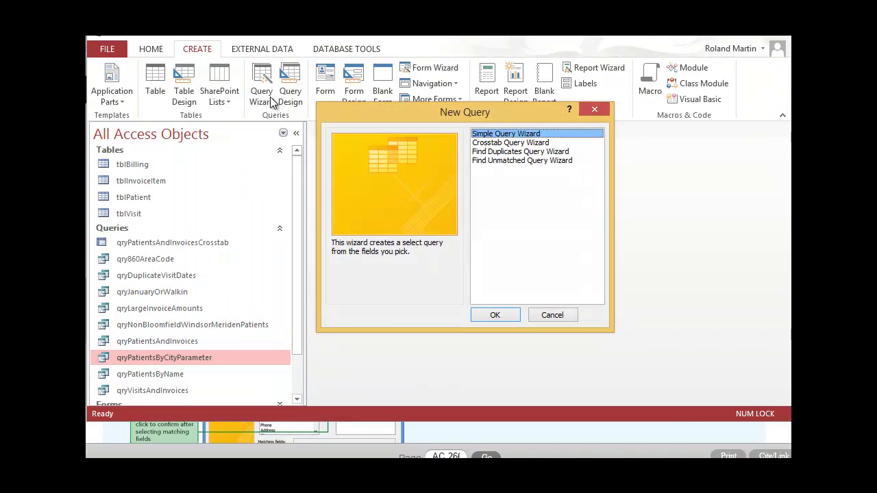
left_click(484, 161)
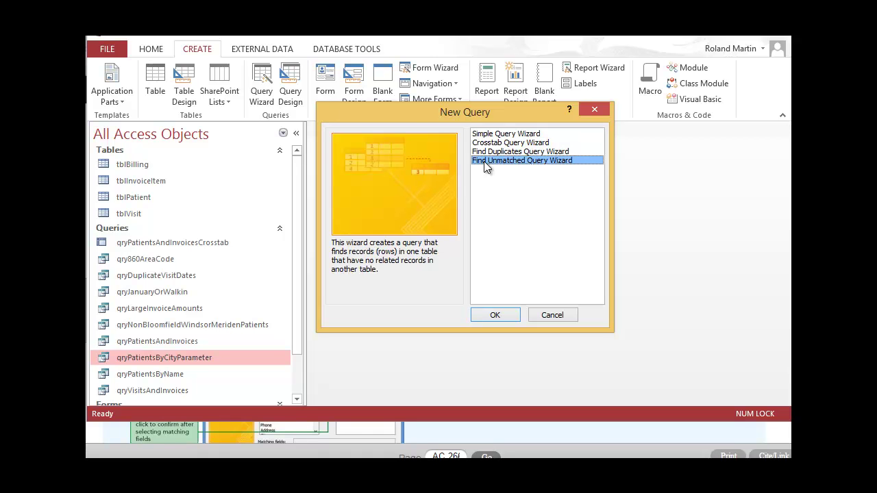
left_click(492, 315)
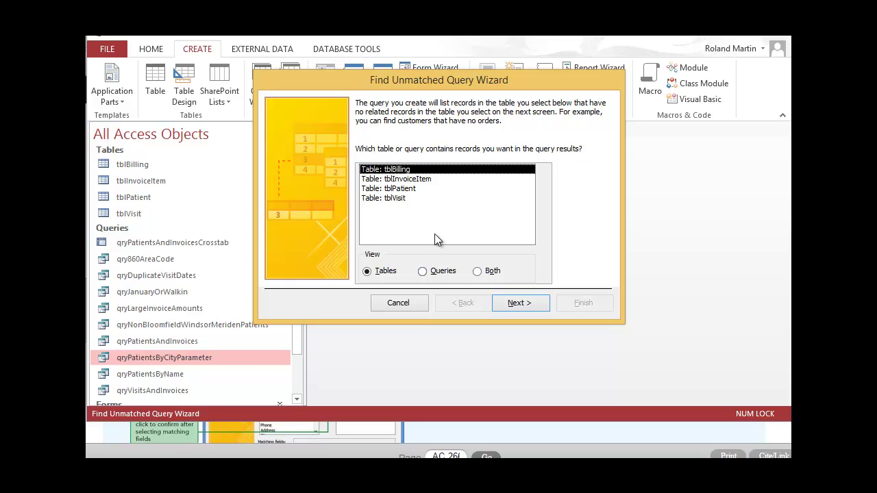
left_click(425, 272)
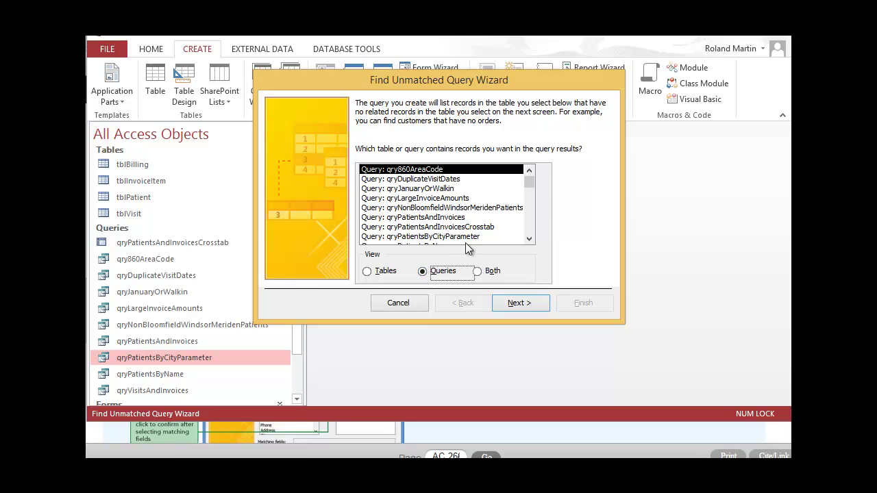
left_click_drag(530, 183, 531, 196)
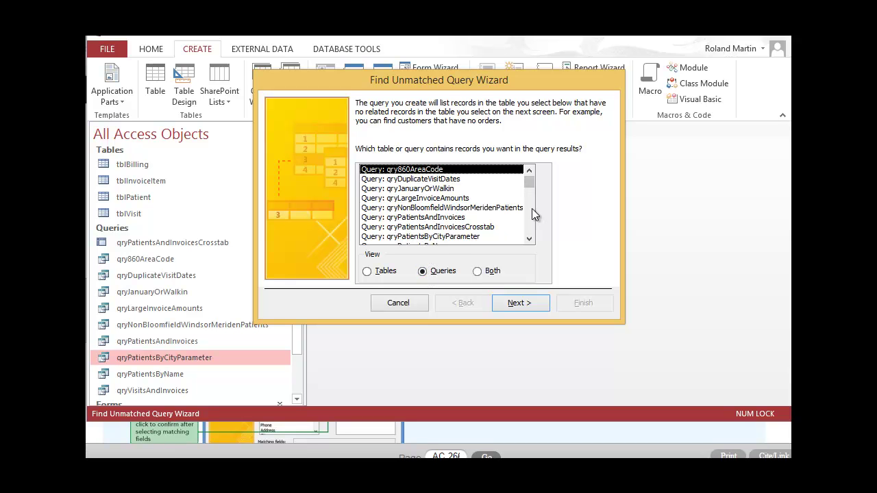
scroll(532, 214, "down", 1)
left_click(430, 227)
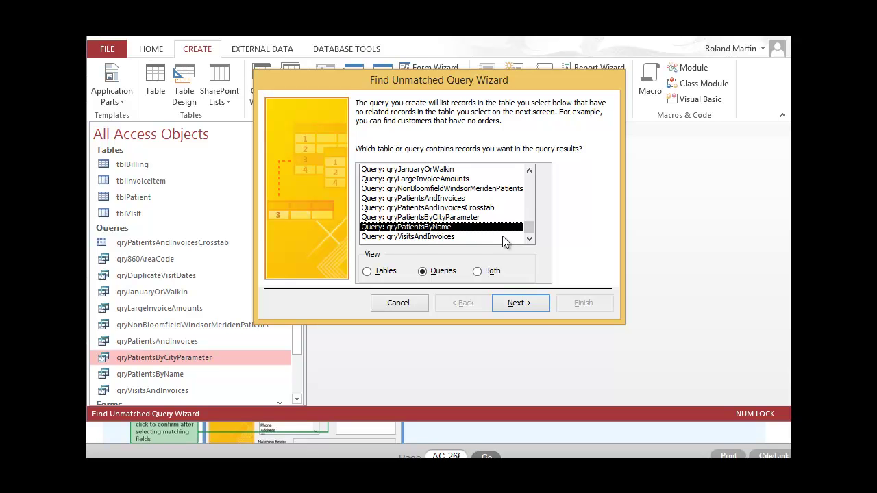
left_click(519, 303)
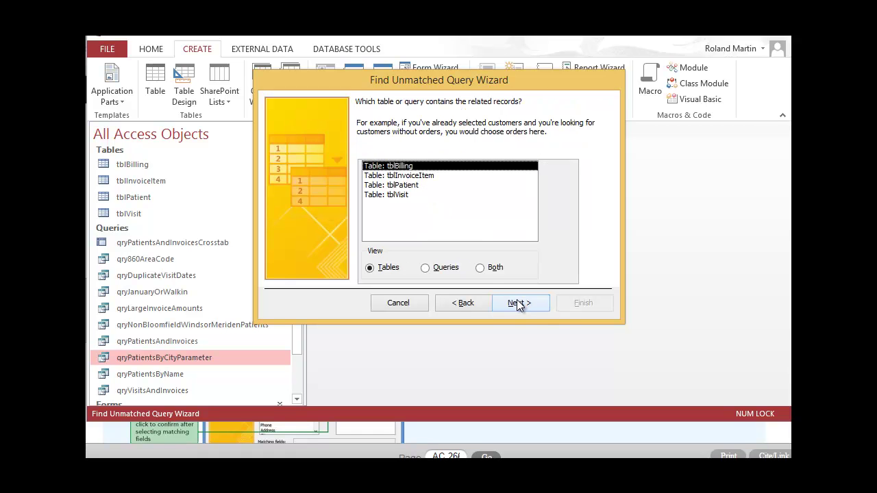
left_click(405, 195)
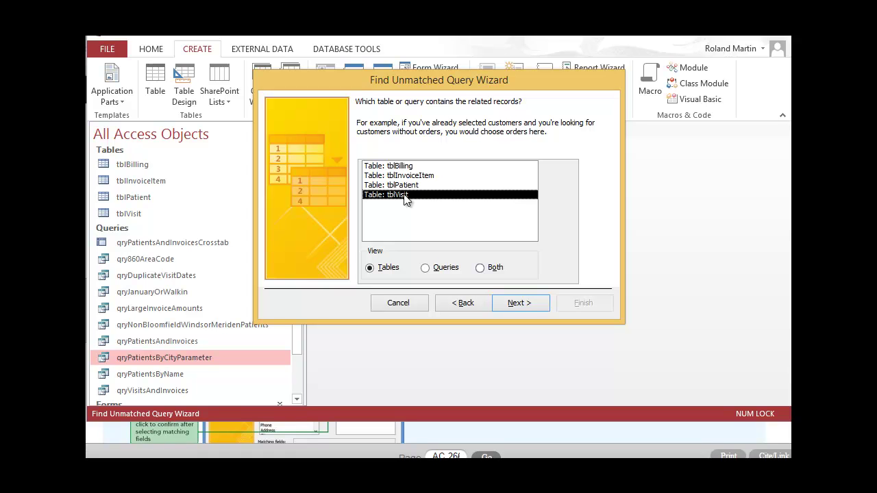
left_click(523, 303)
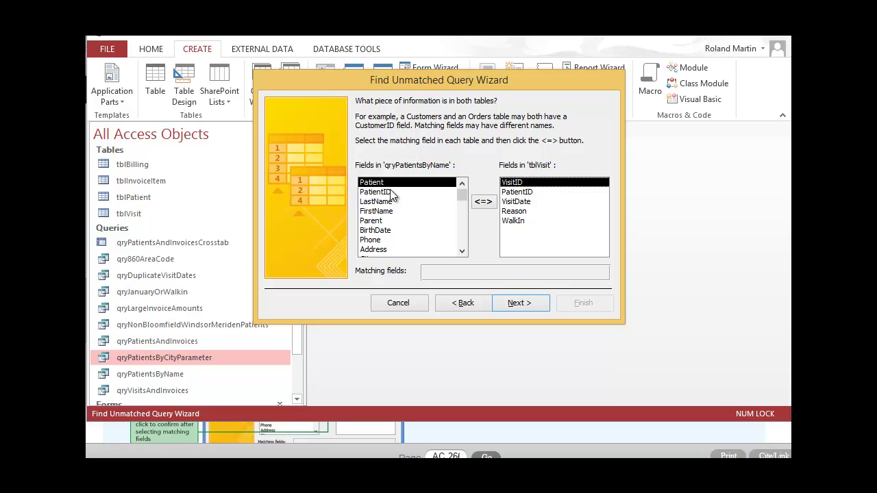
Step: Match PatientID in qryPatientsByName to PatientID in tblVisit, and include all available fields in the query results
left_click(378, 193)
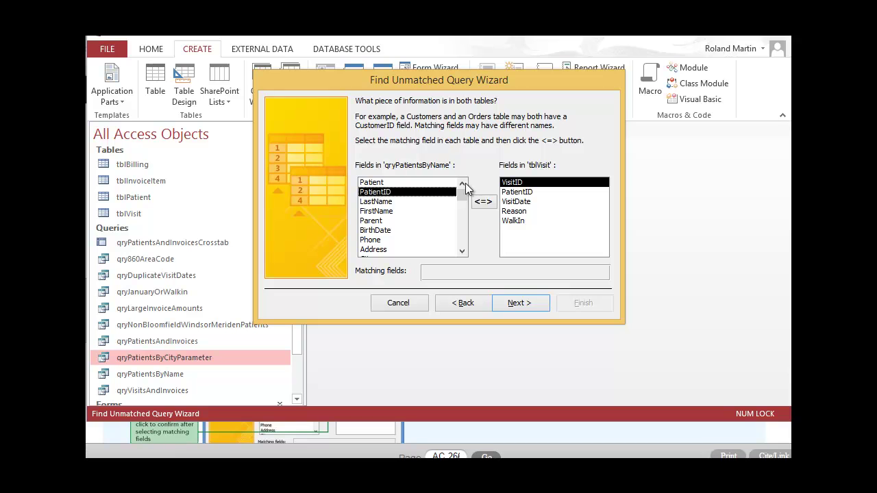
left_click(526, 194)
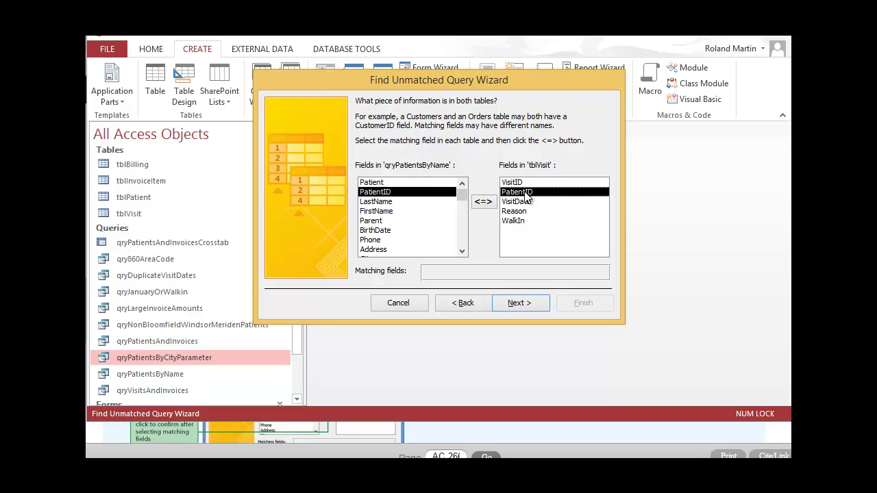
left_click(483, 203)
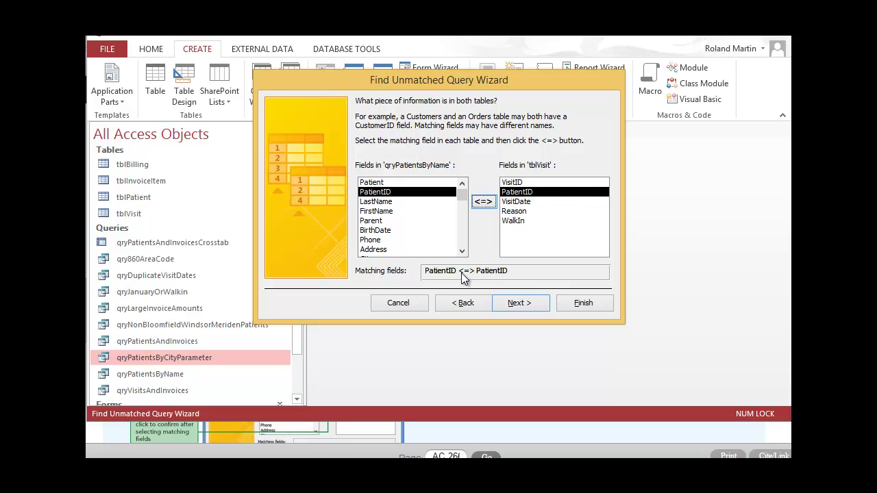
left_click(518, 304)
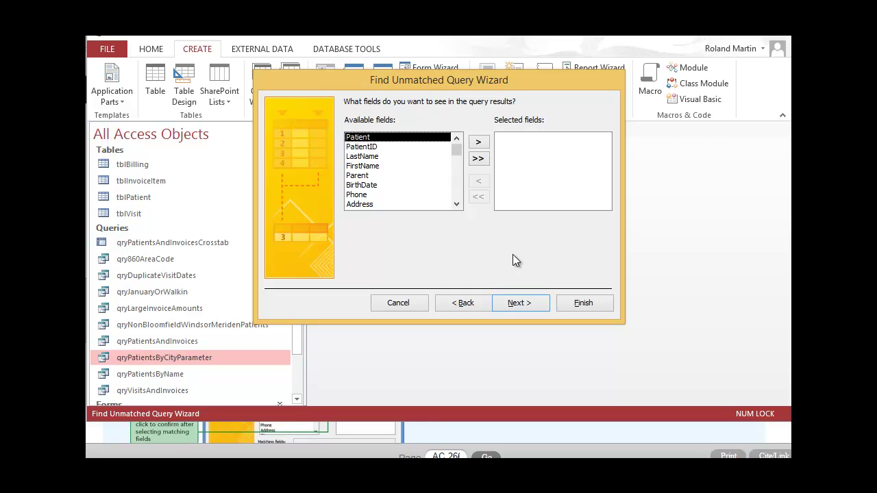
left_click(475, 161)
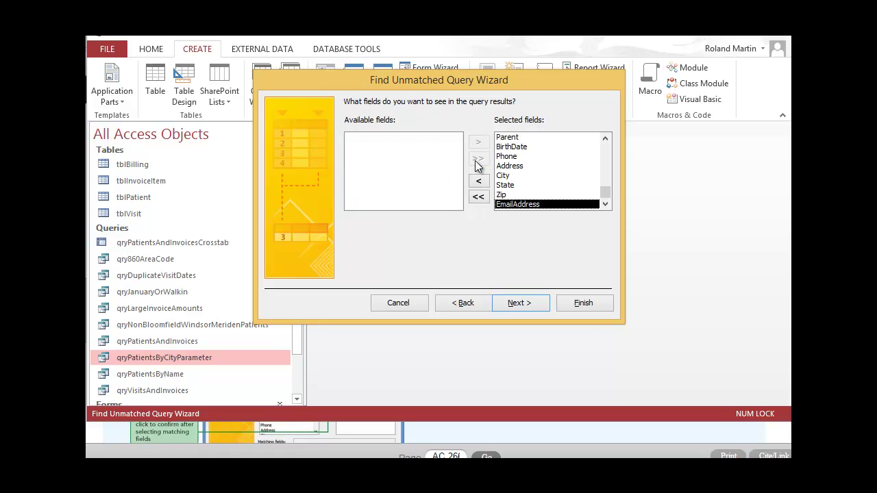
Step: Name the unmatched query qryInactivePatients and finish it with the option to view the results
left_click(521, 303)
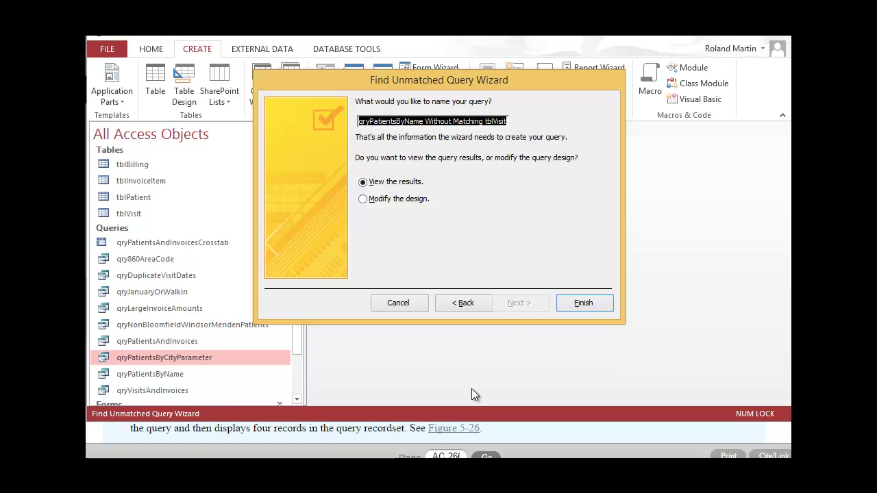
type("qryInactivePatients")
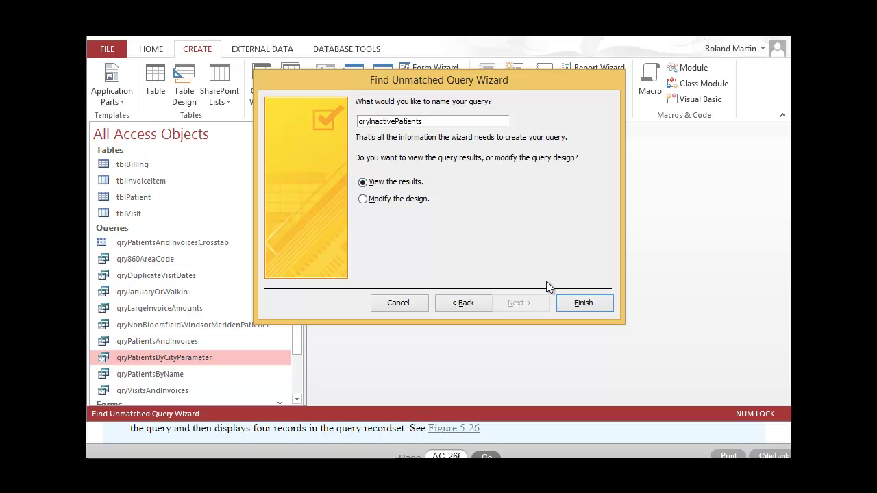
left_click(584, 302)
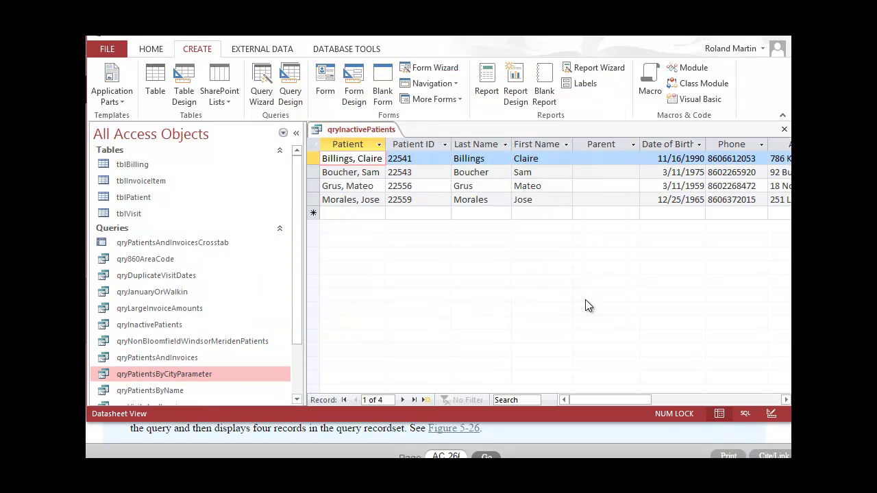
Step: Collapse the Navigation Pane to review the full qryInactivePatients datasheet, and close the query
left_click(299, 134)
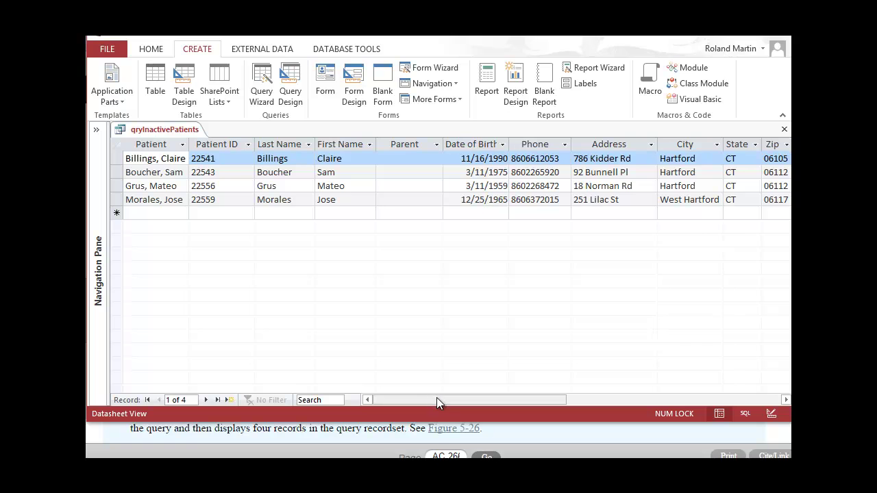
mouse_move(439, 396)
left_mouse_down()
mouse_move(534, 394)
mouse_move(439, 391)
left_mouse_up()
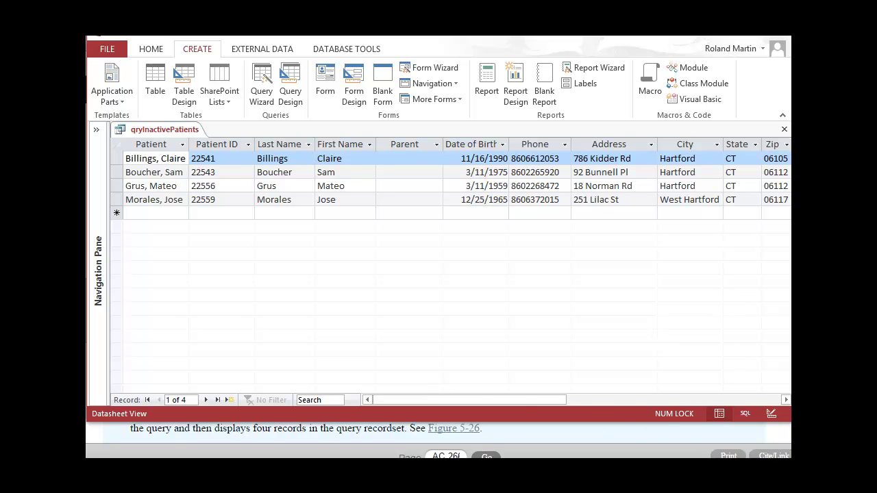
left_click(777, 133)
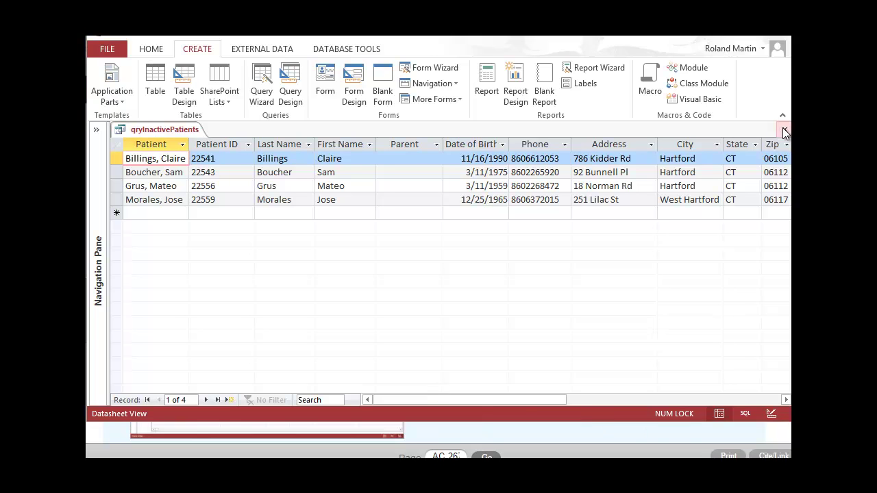
left_click(786, 132)
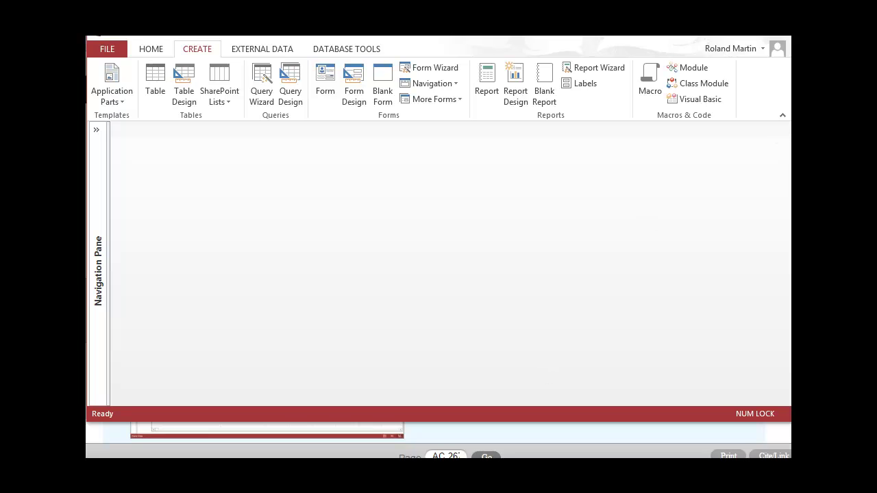
Step: Switch to the Bookshelf textbook and read the instructions for setting a query's Top Values property, continuing to Figure 5-28
key("alt+Tab")
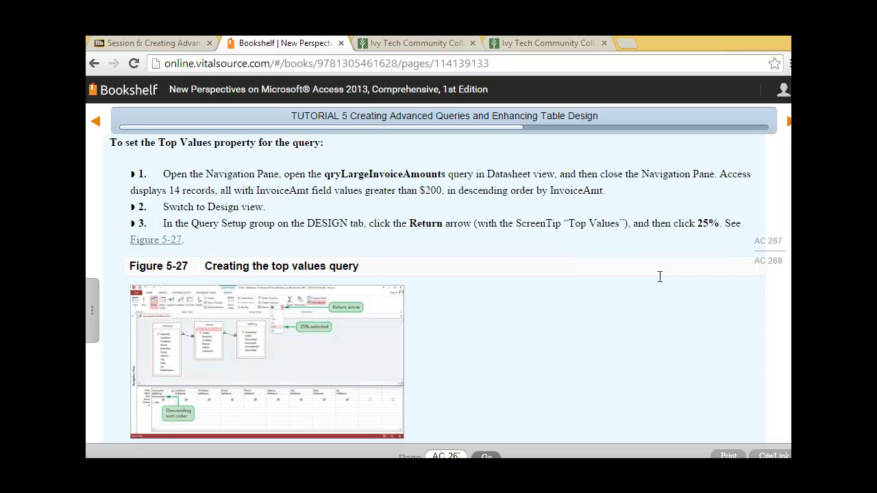
scroll(660, 276, "up", 1)
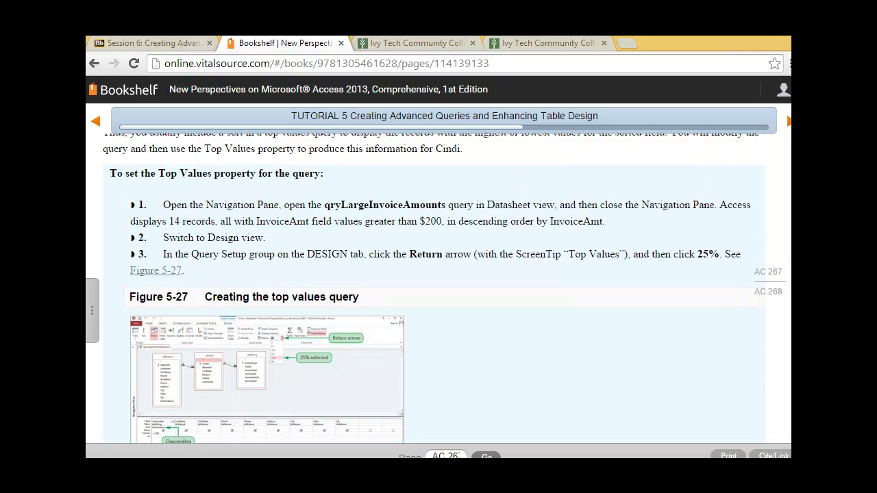
scroll(788, 127, "down", 3)
scroll(788, 127, "up", 5)
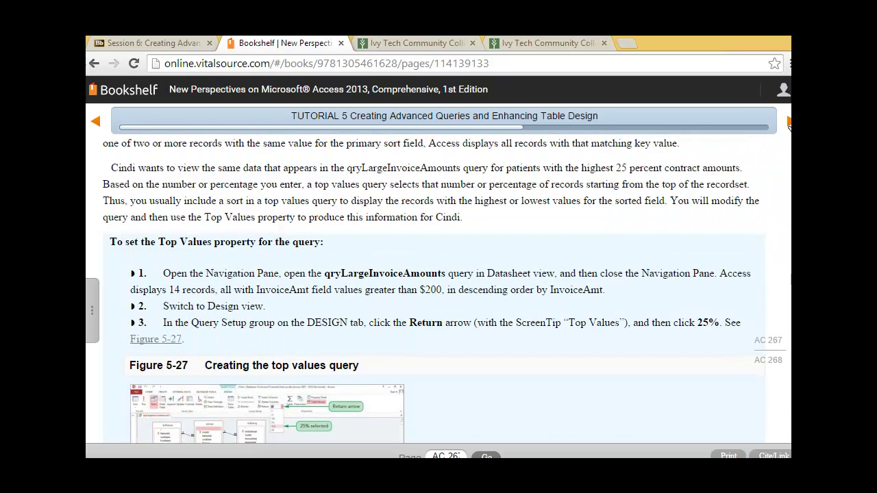
left_click(787, 123)
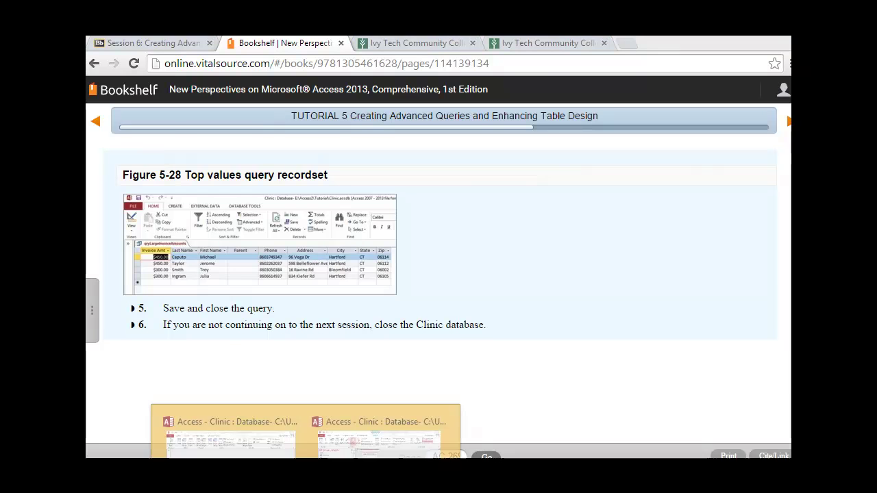
Step: Return to Access, open qryLargeInvoiceAmounts in Datasheet view, and collapse the Navigation Pane
left_click(226, 439)
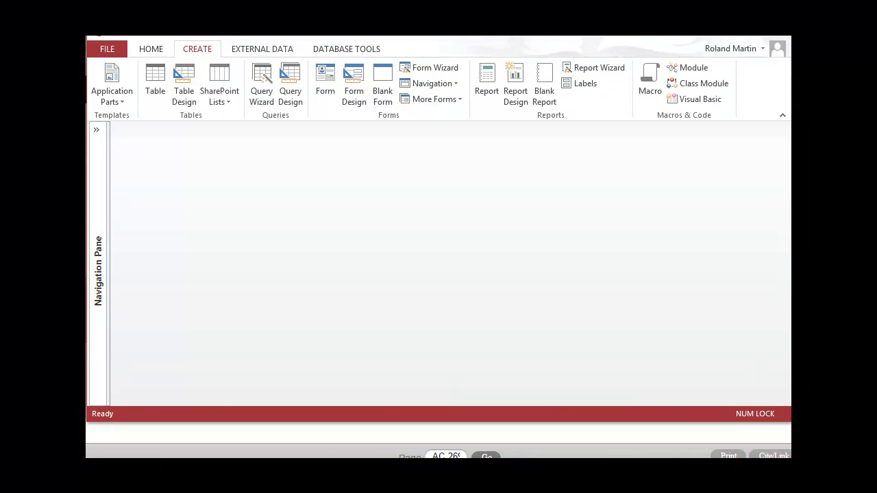
left_click(102, 135)
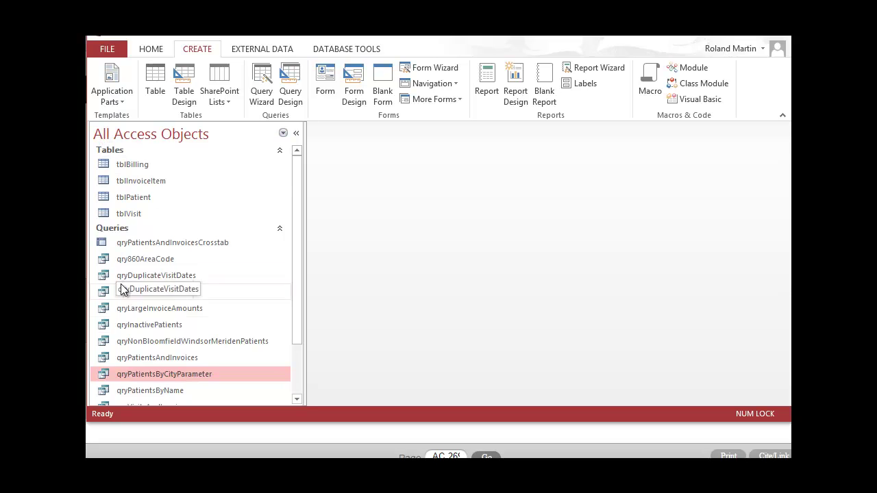
left_click(164, 310)
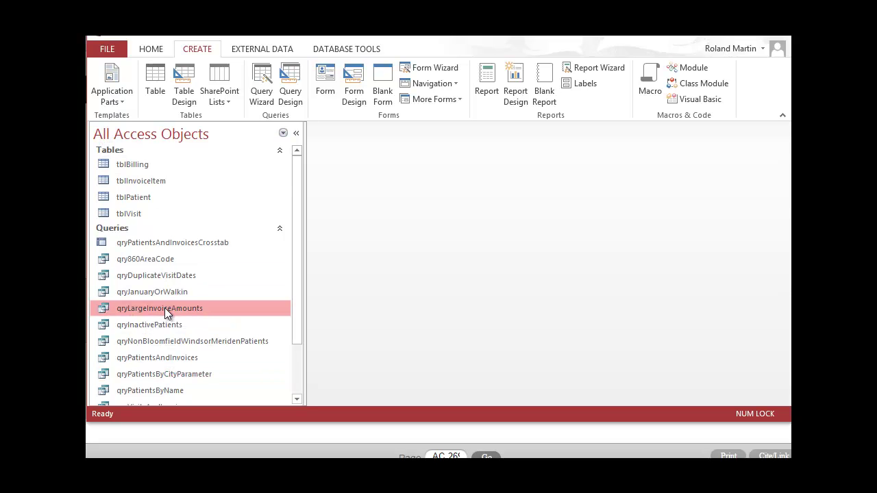
right_click(166, 307)
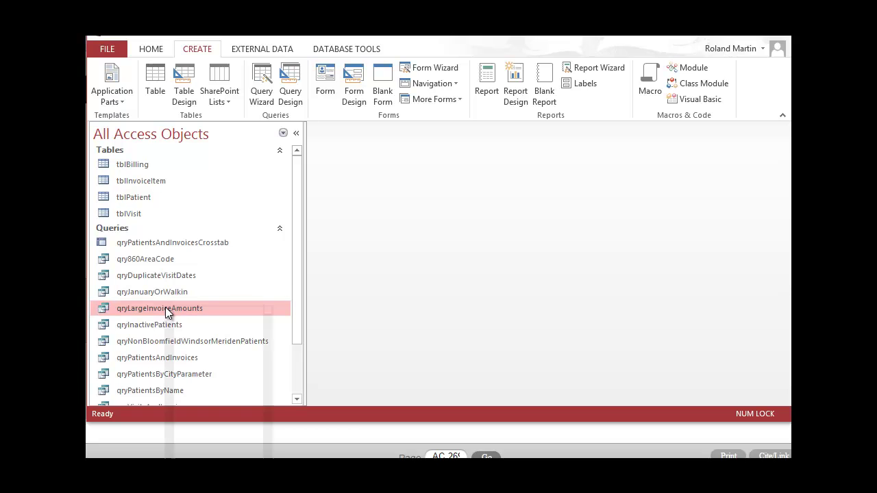
double_click(157, 312)
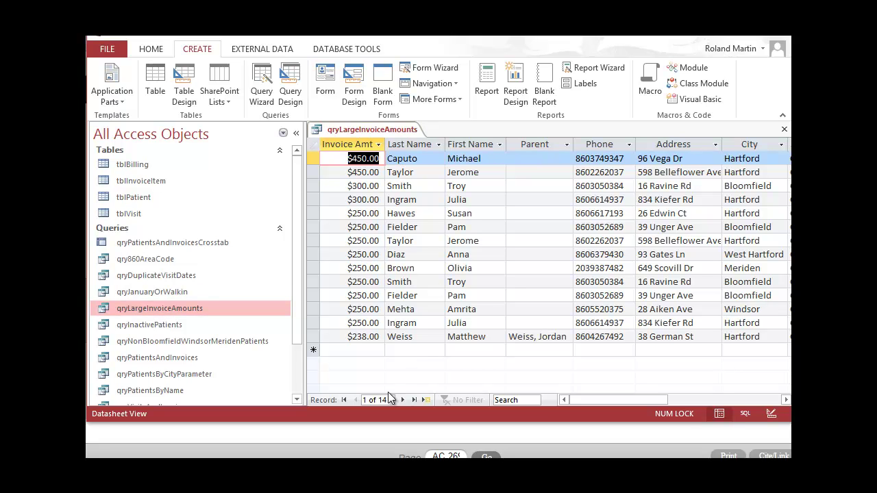
mouse_move(590, 402)
left_mouse_down()
mouse_move(639, 394)
mouse_move(590, 387)
left_mouse_up()
left_click(295, 135)
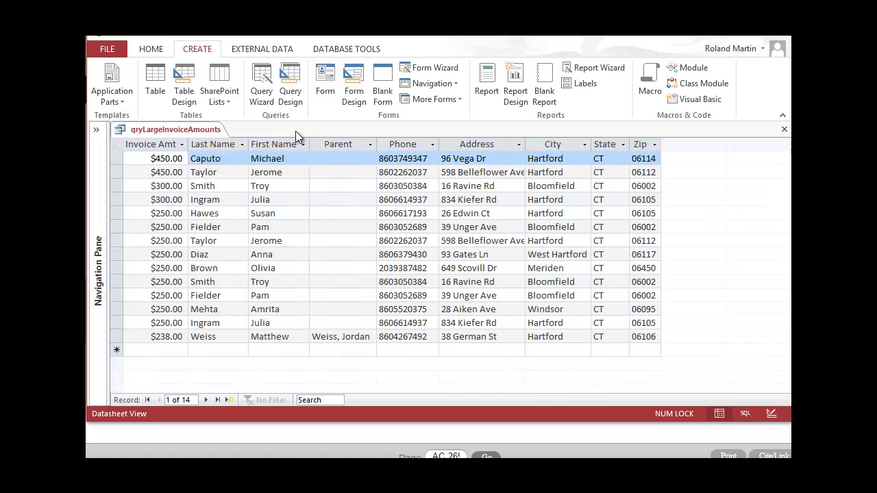
Step: Switch qryLargeInvoiceAmounts to Design view and set its Return (Top Values) property to 25%
left_click(151, 52)
left_click(105, 97)
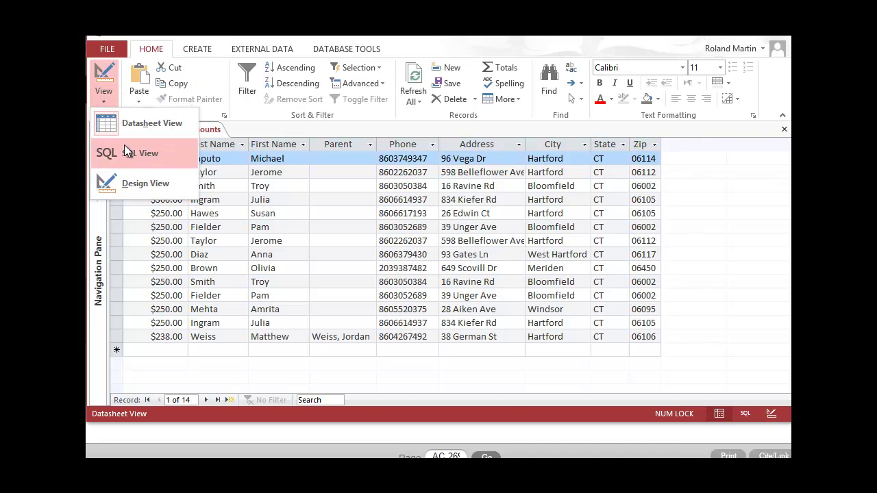
left_click(135, 185)
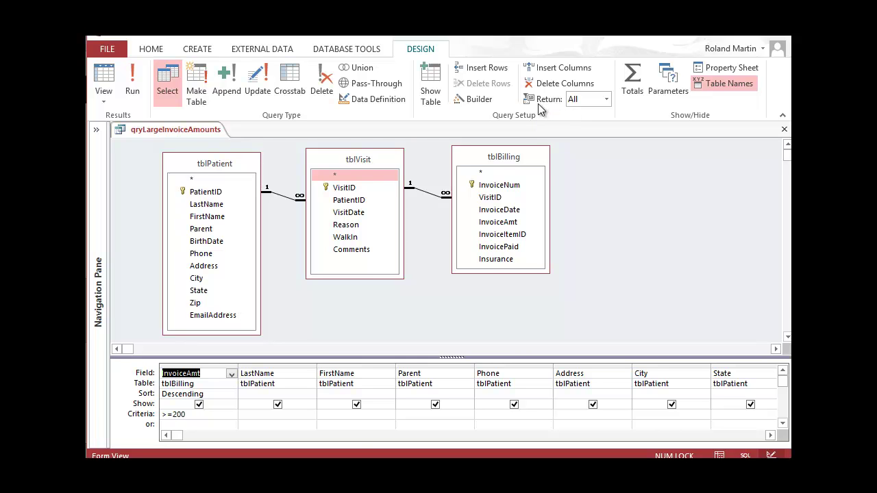
left_click(606, 101)
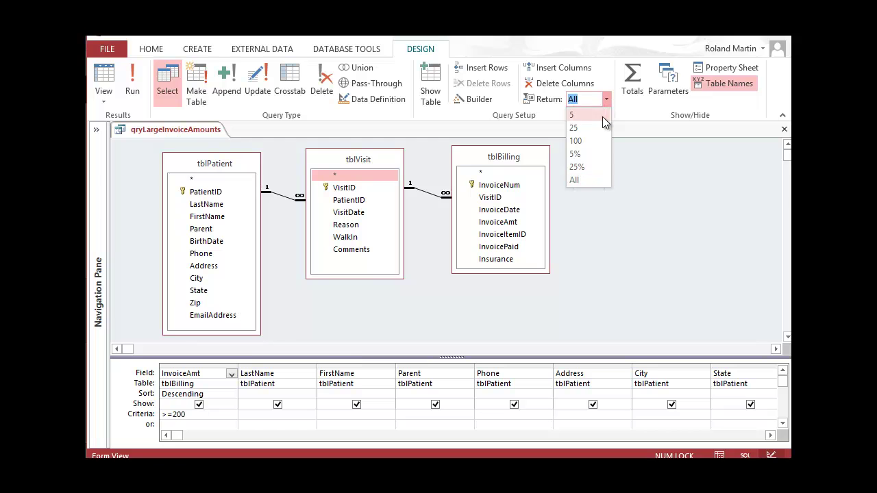
left_click(596, 166)
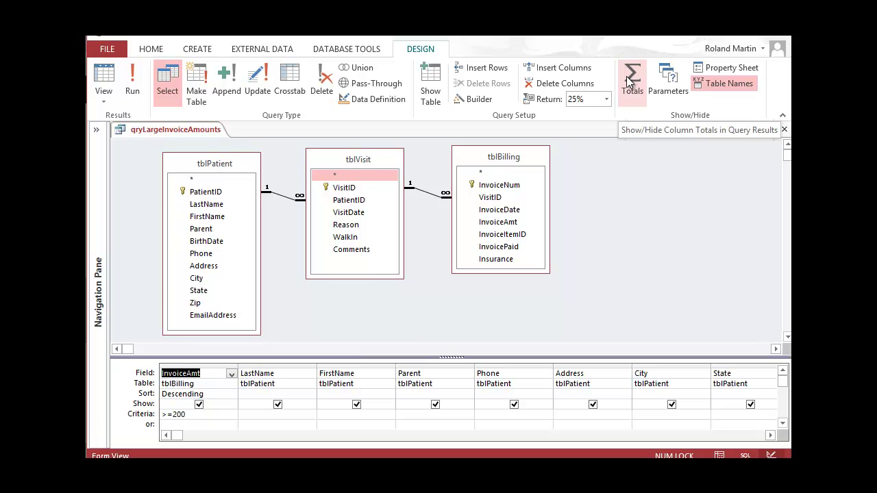
Step: Review the available Return options, keep 25%, and run the query to display the top values recordset
left_click(605, 100)
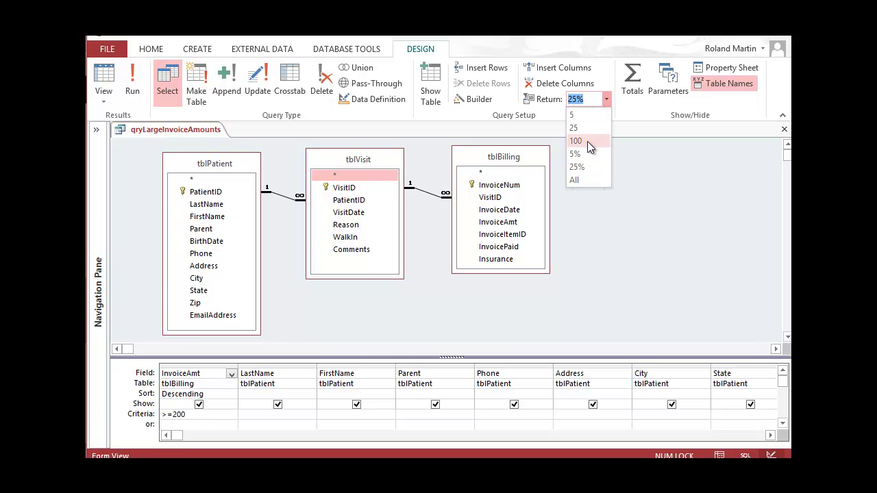
key("Escape")
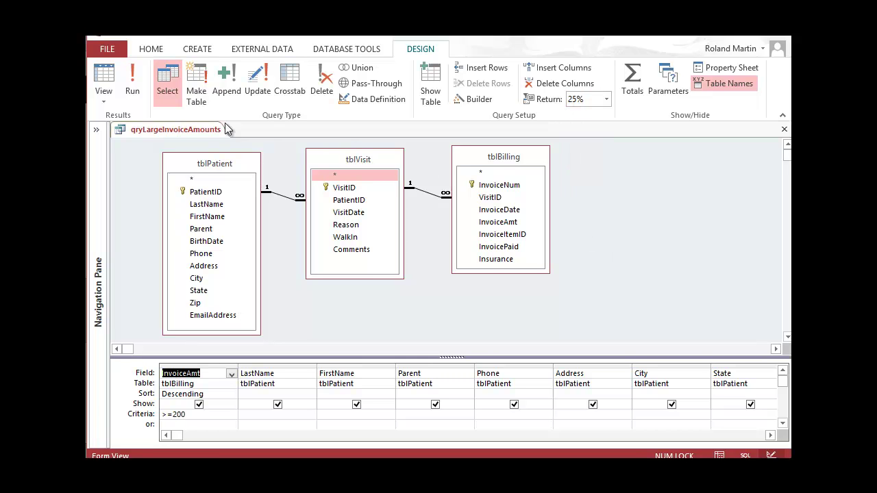
left_click(136, 79)
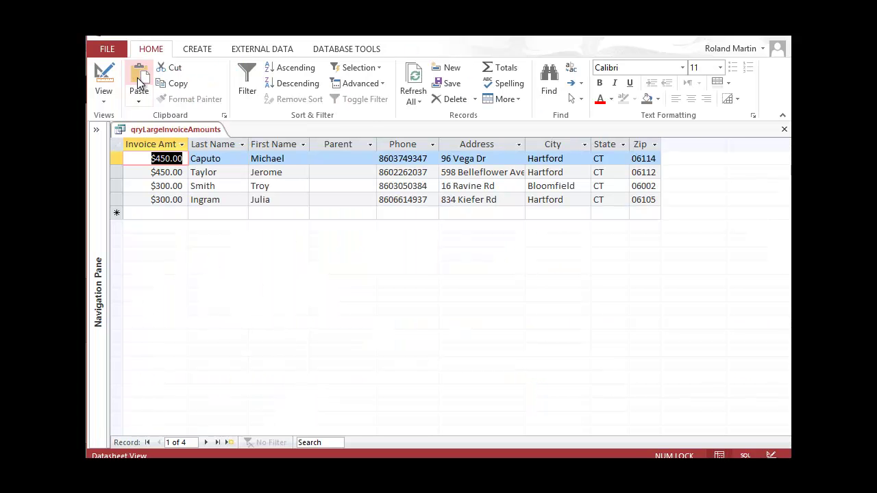